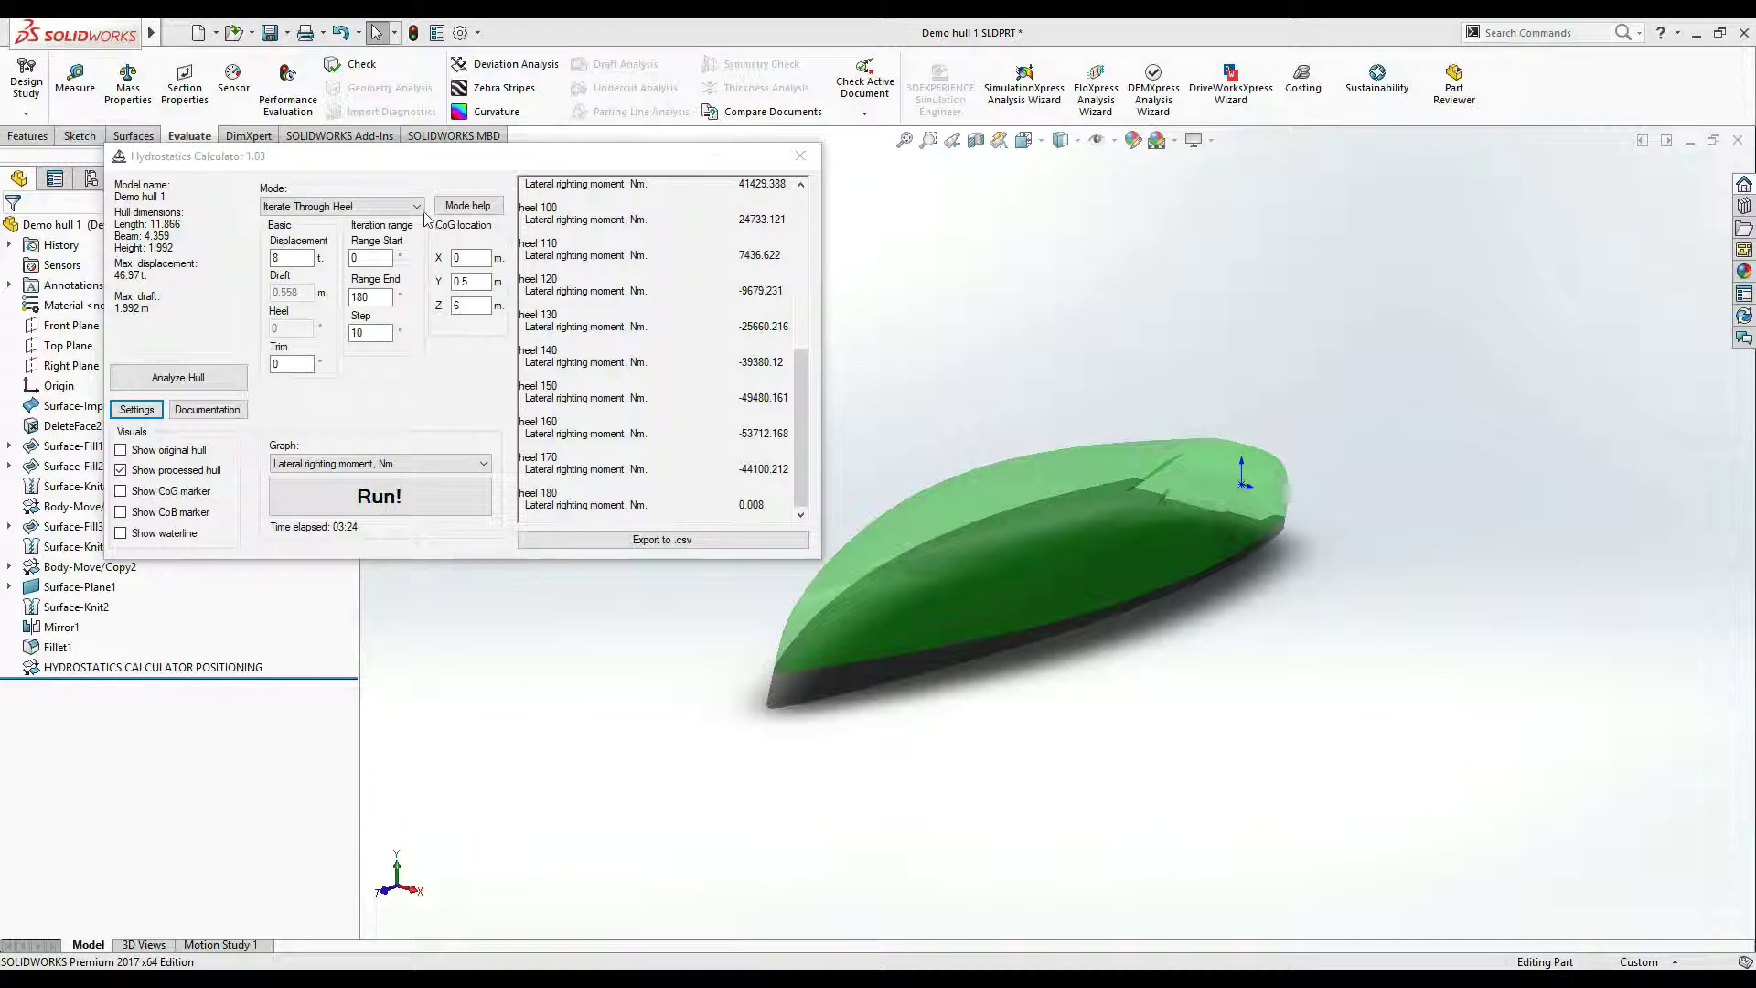
- Choose Simulate Natural Buoyancy from the Hydrostatics Calculator's Mode list
left_click(421, 209)
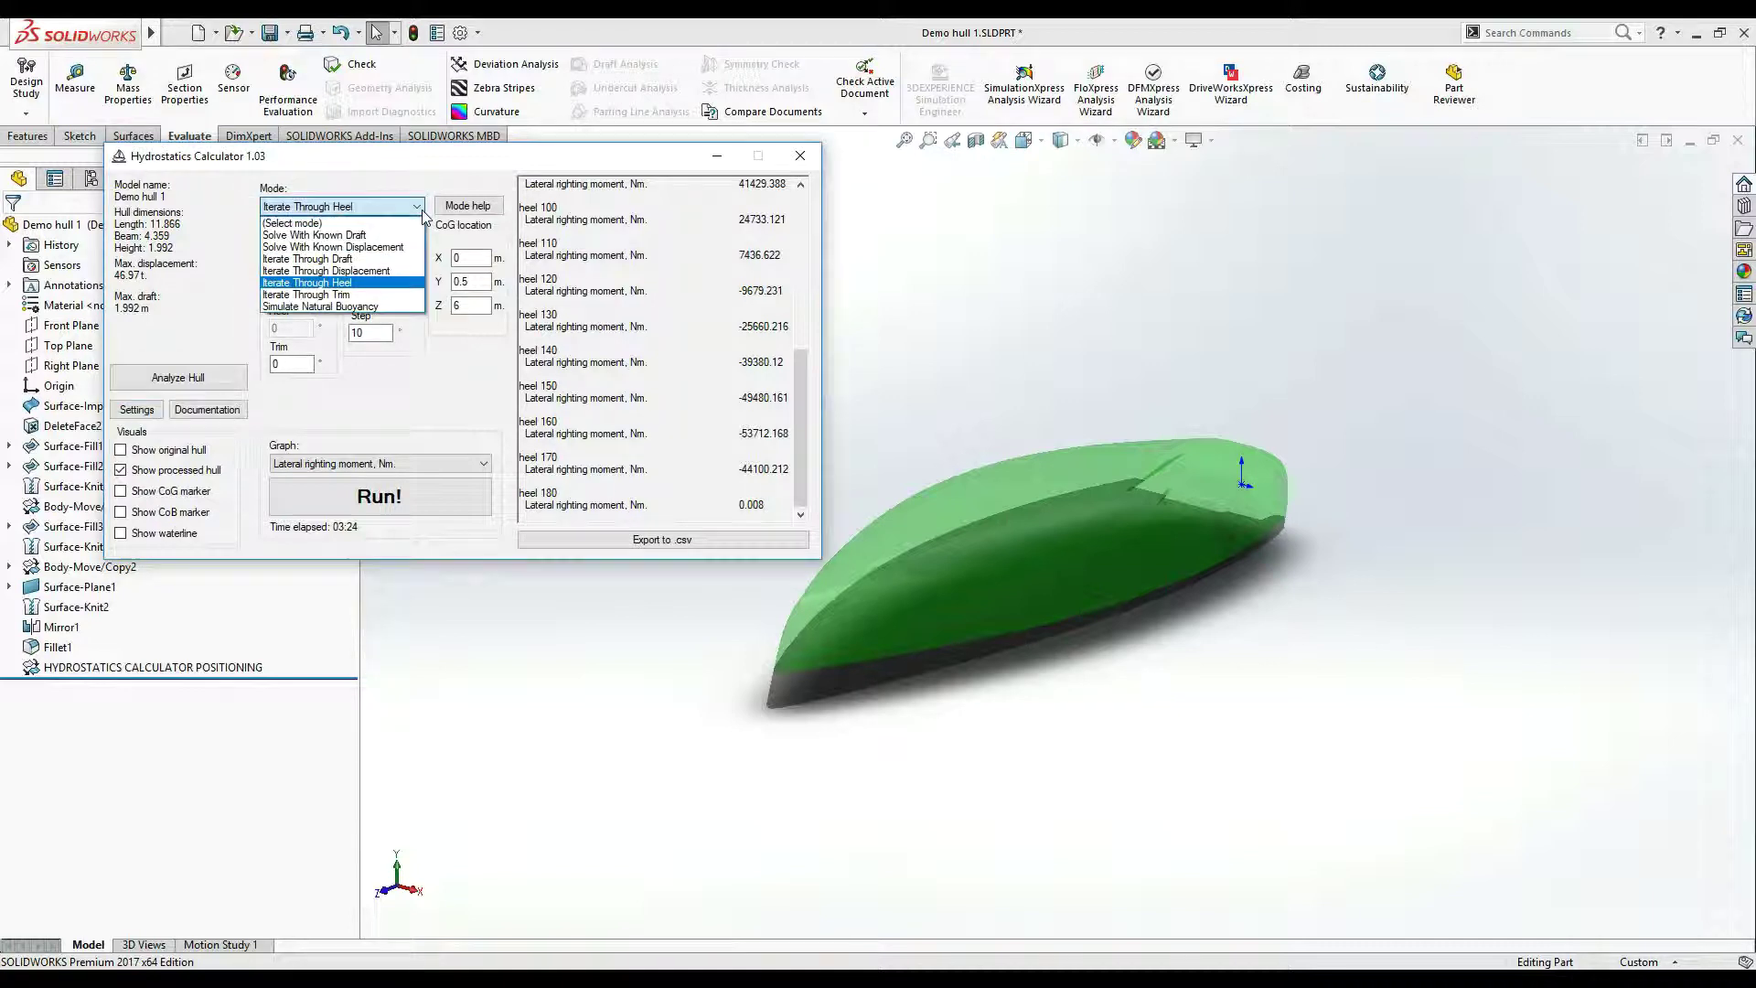
left_click(391, 307)
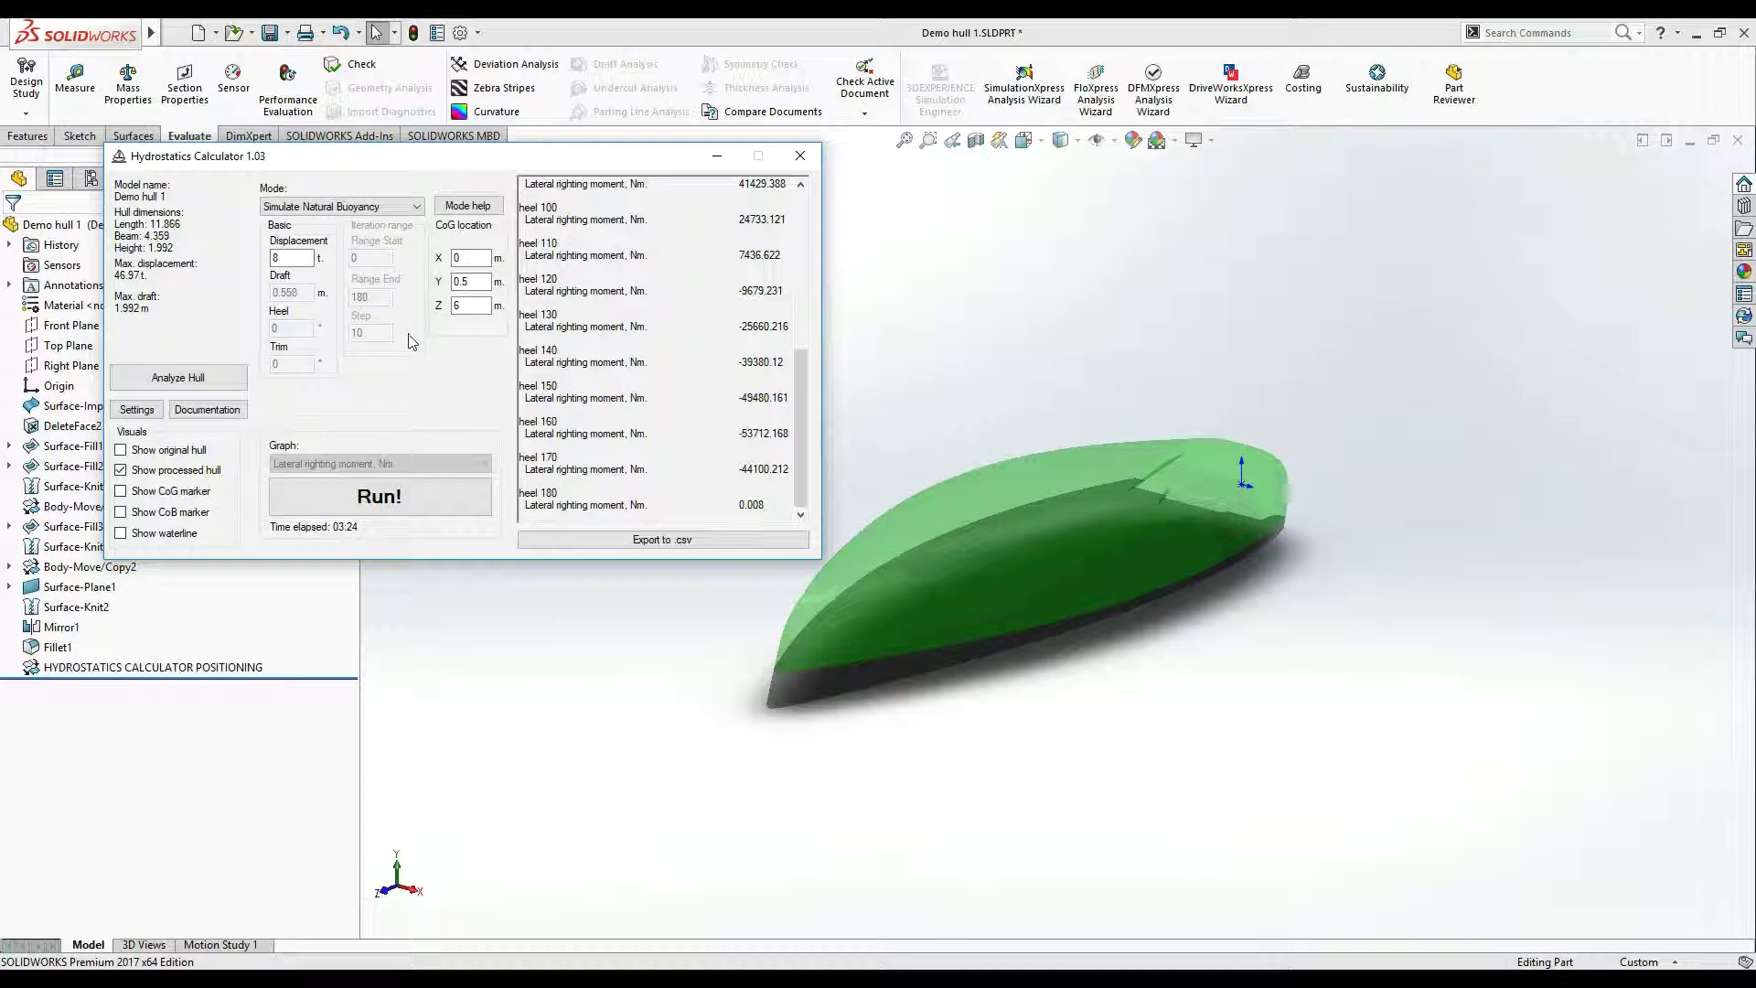
- Turn on the Show CoG marker and Show CoB marker options, accepting the settings unchanged
left_click(202, 497)
left_click(193, 513)
left_click(136, 409)
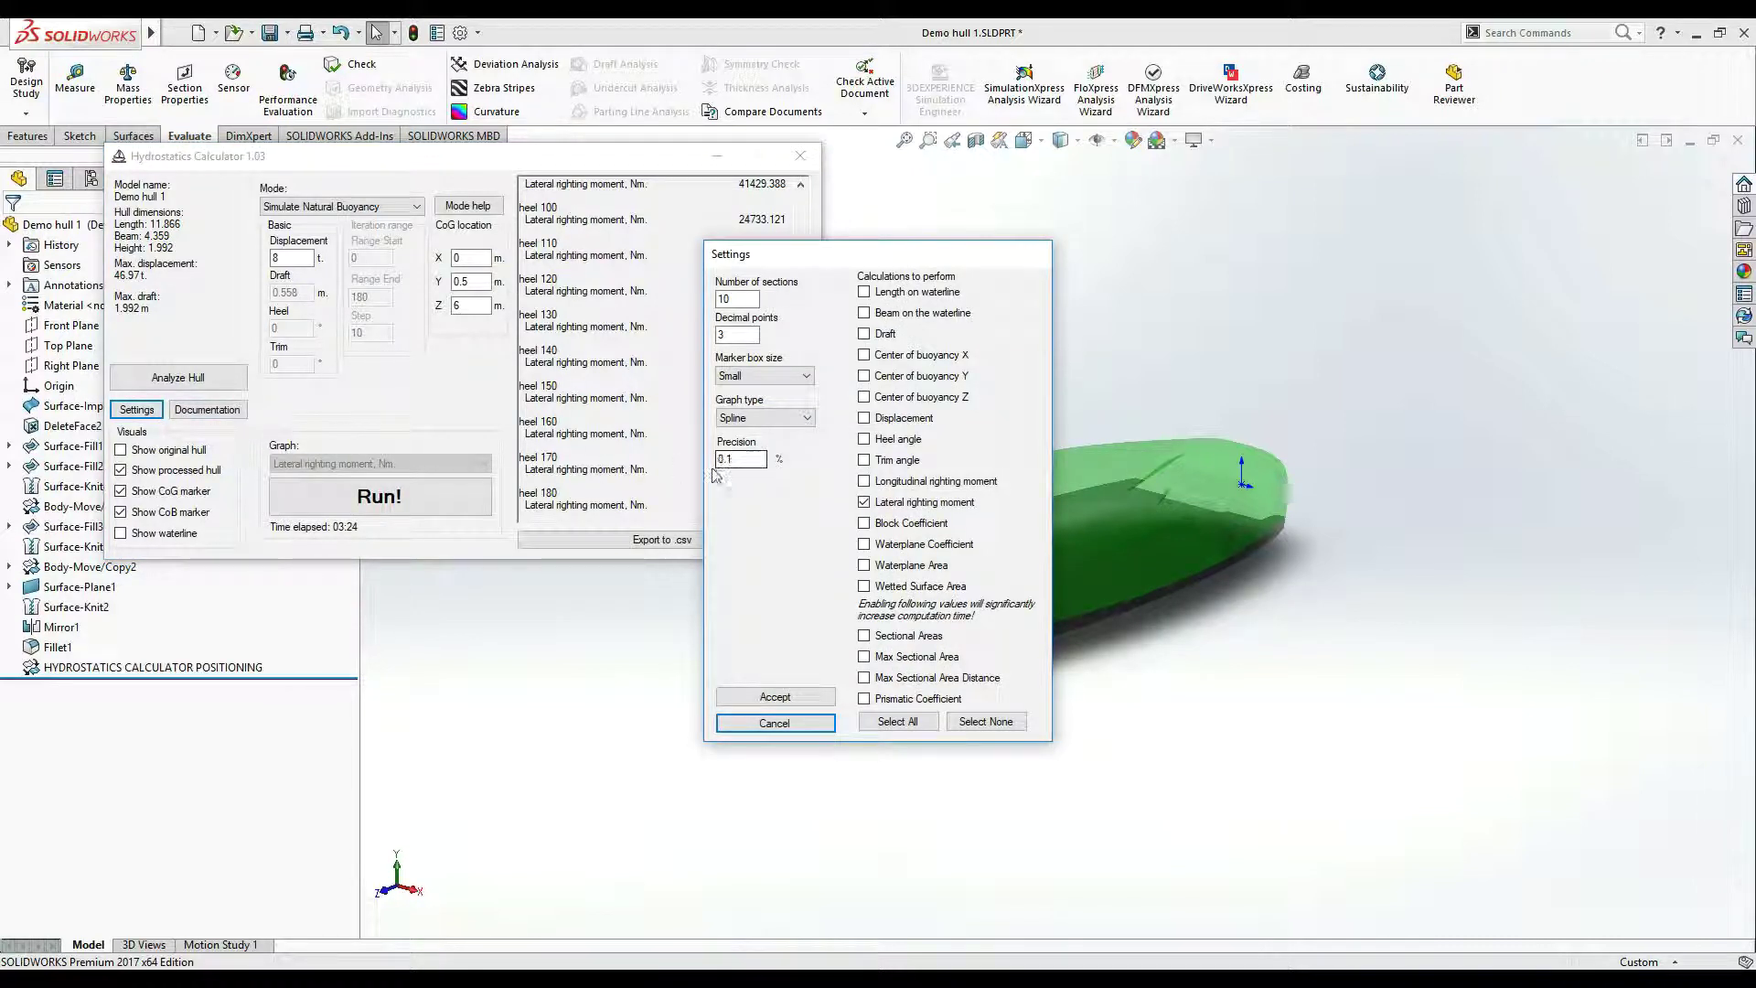
left_click(773, 697)
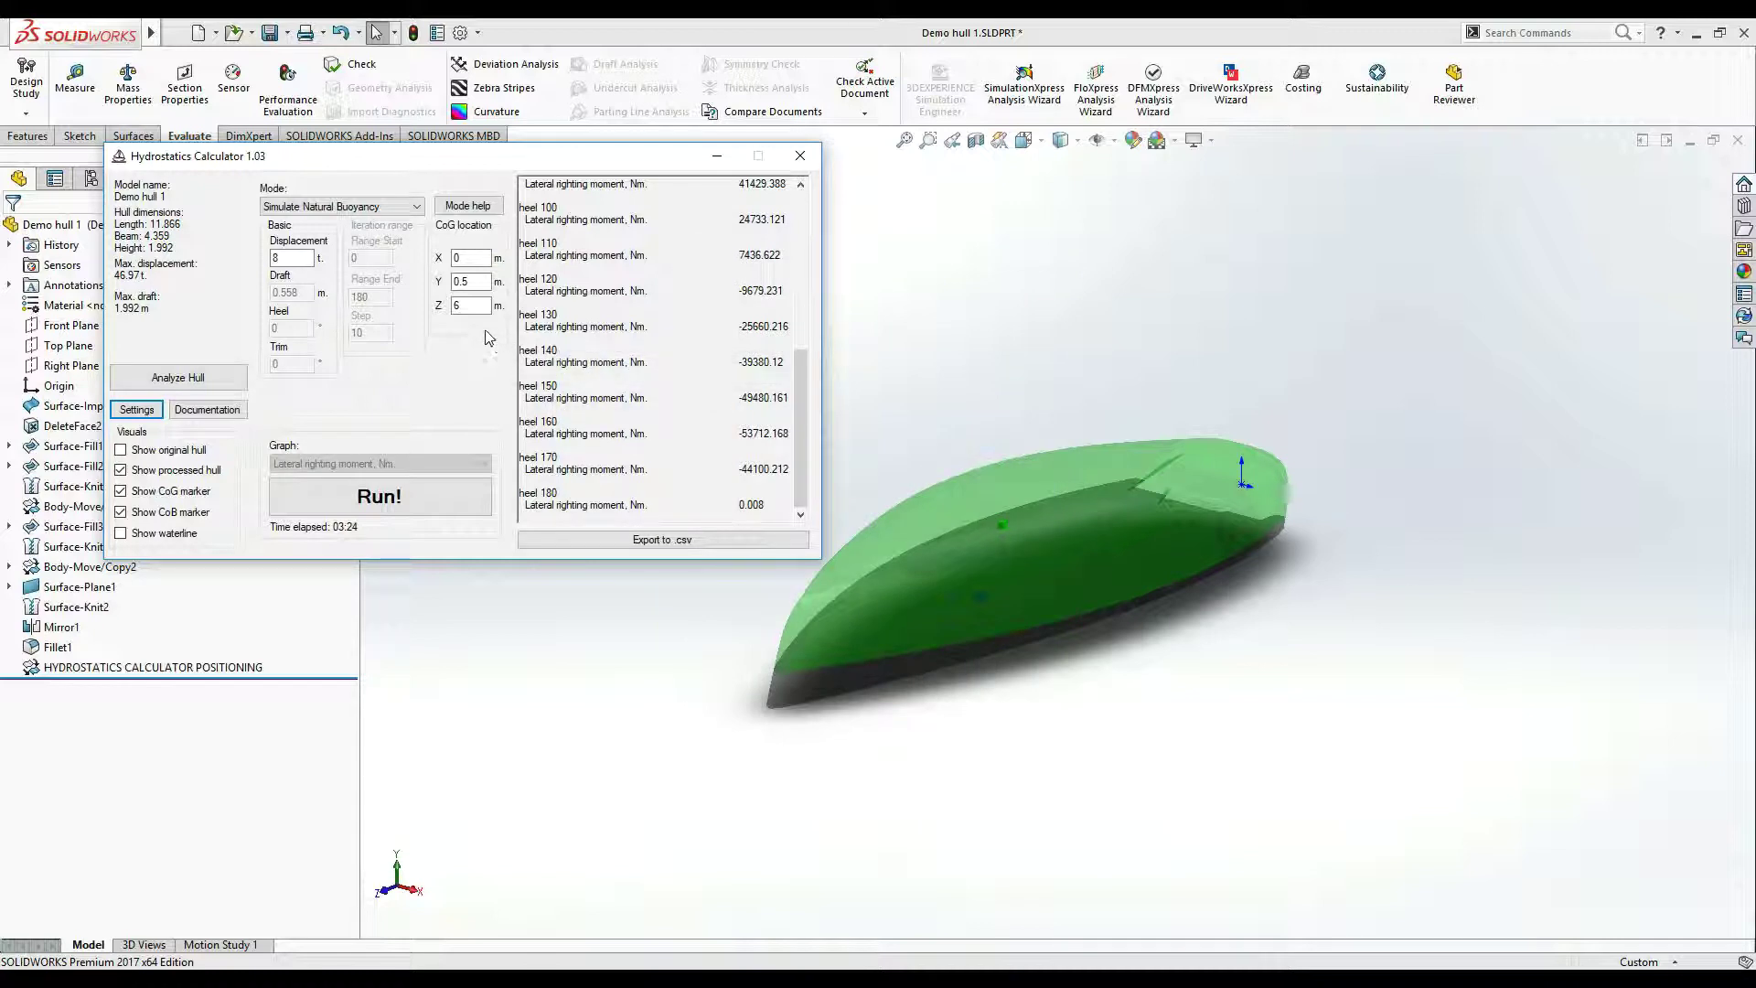
- Set the CoG location to X 0.3 m and Z 5 m, then run the simulation
double_click(474, 307)
type("5")
double_click(468, 259)
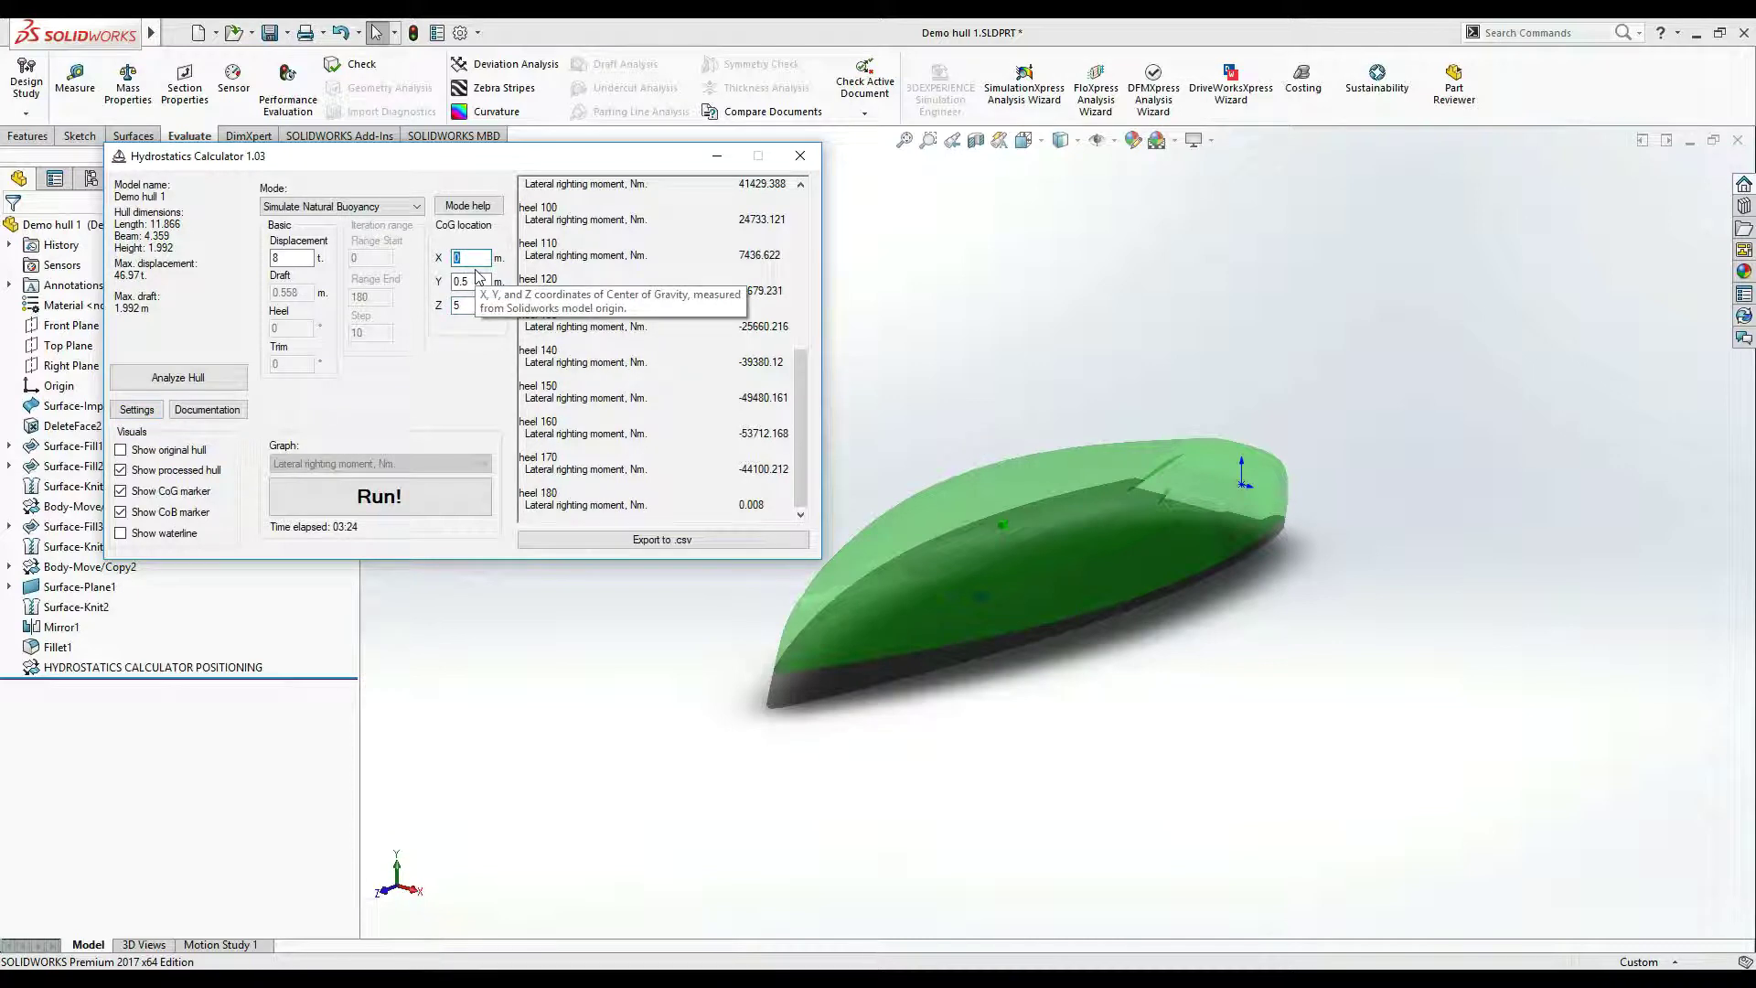
type("0.")
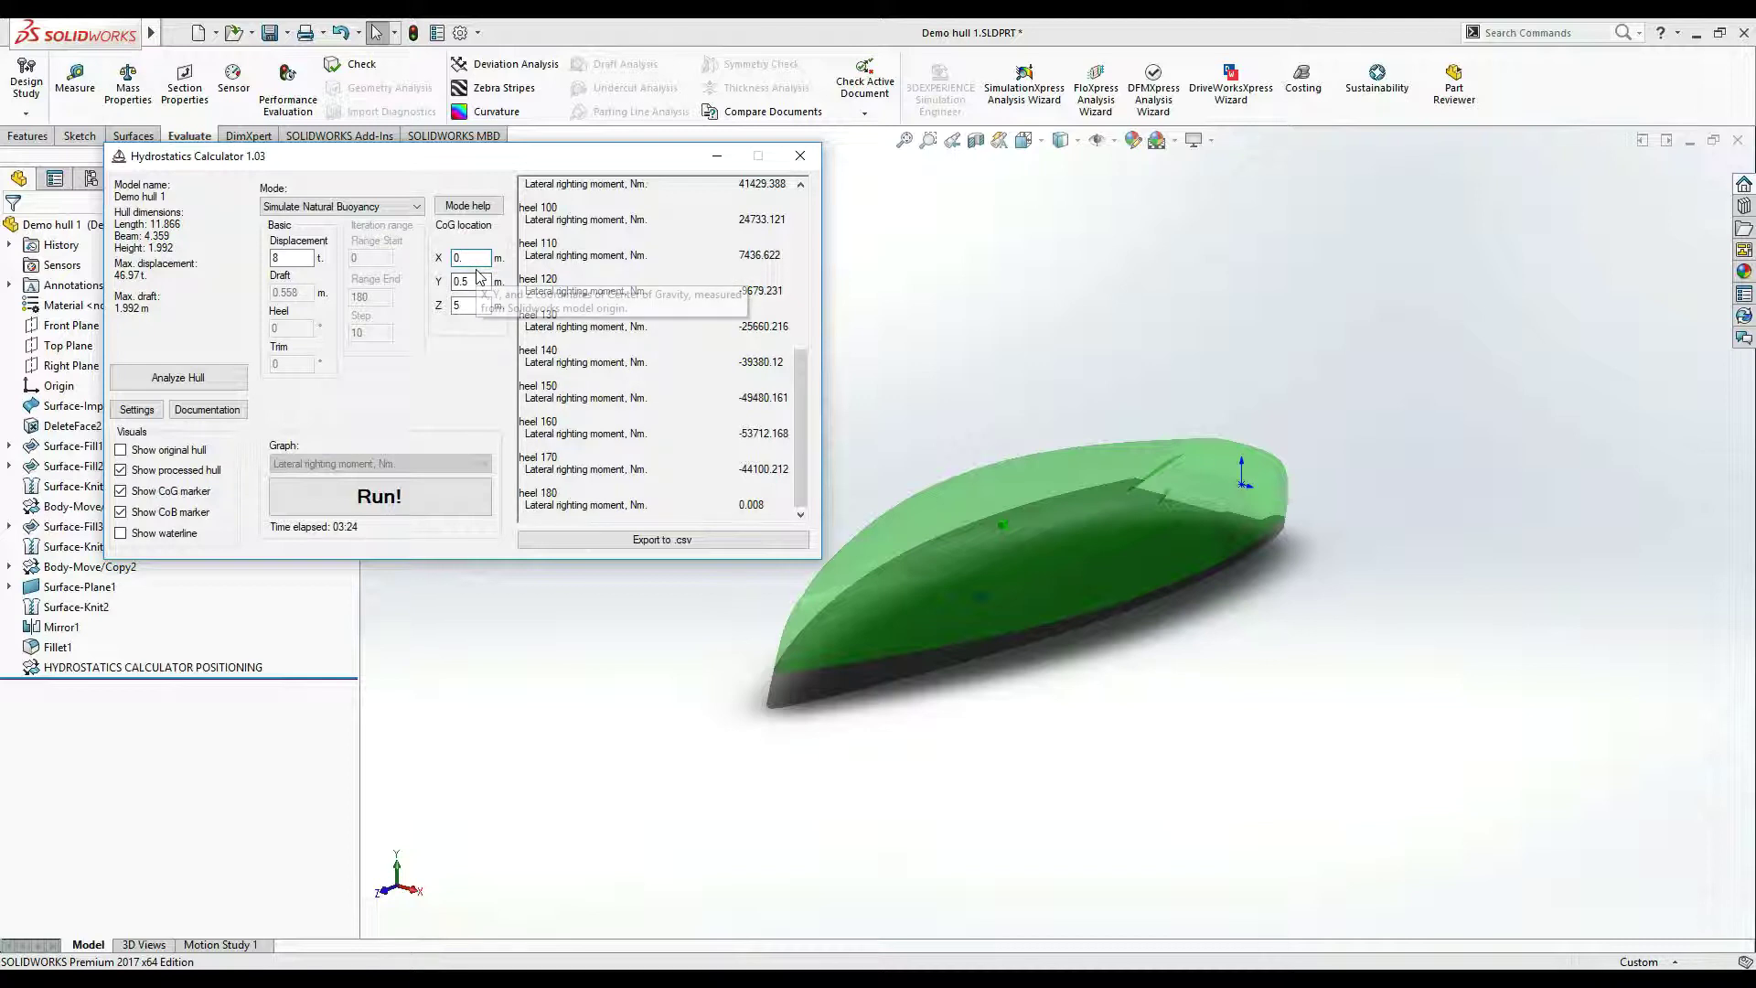
type("3")
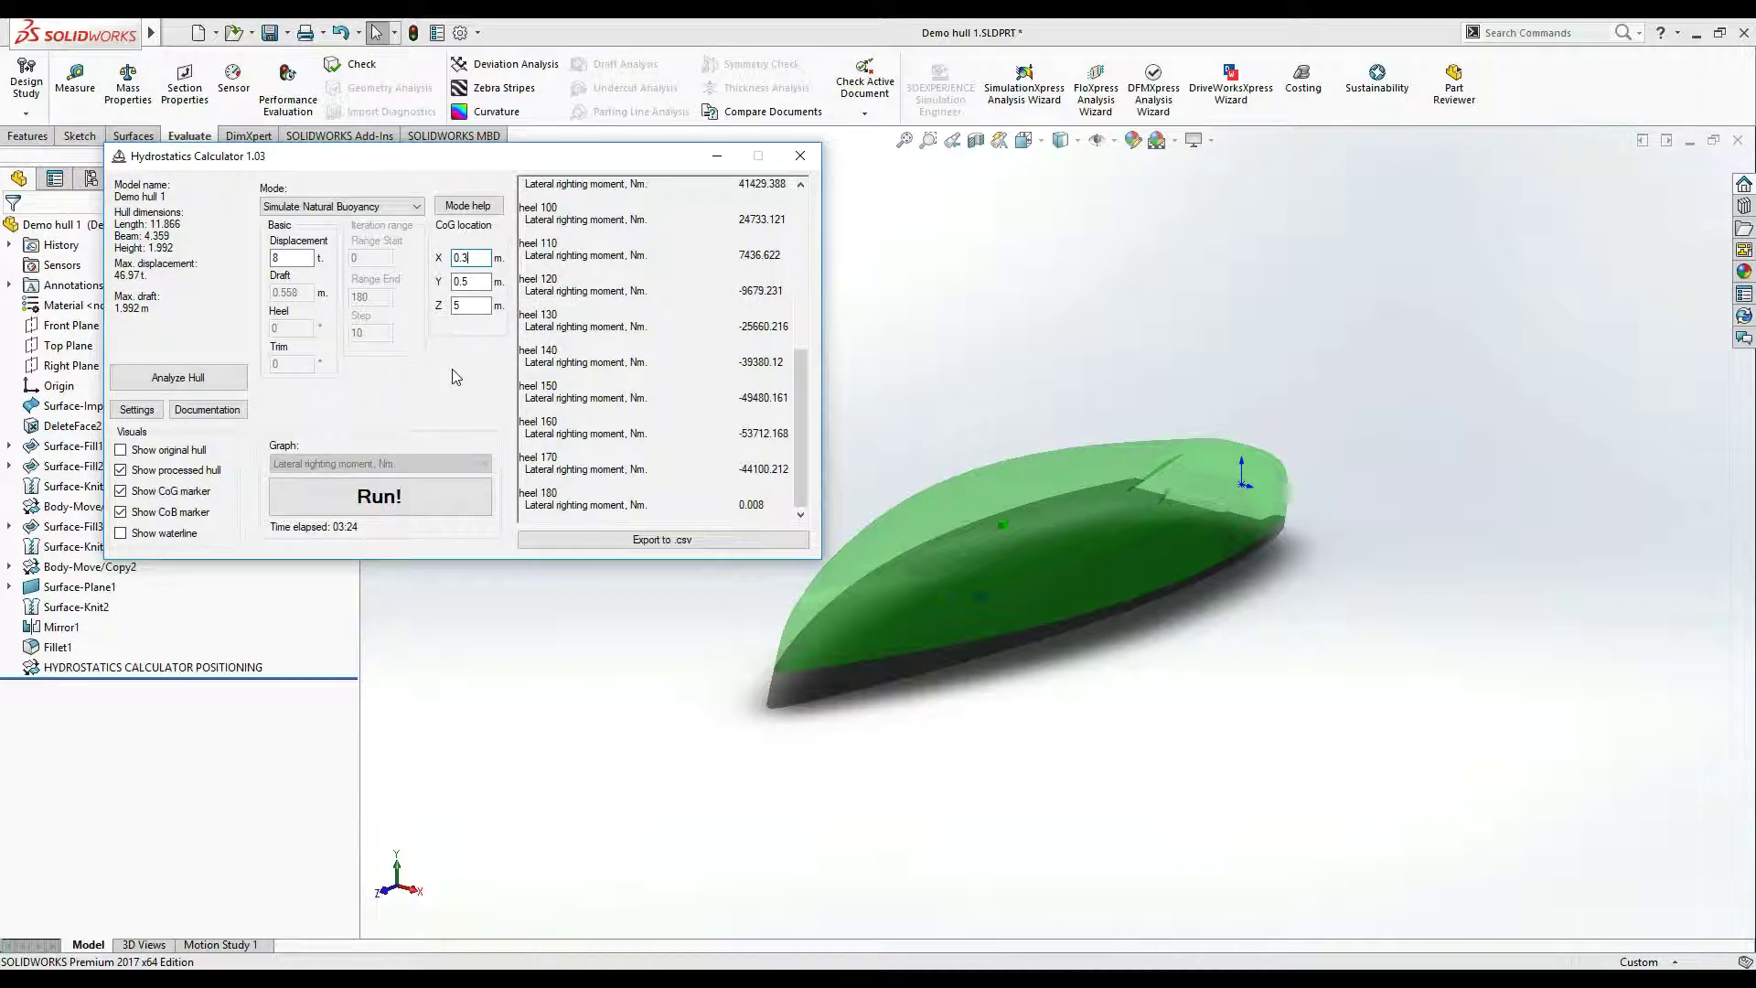
left_click(438, 508)
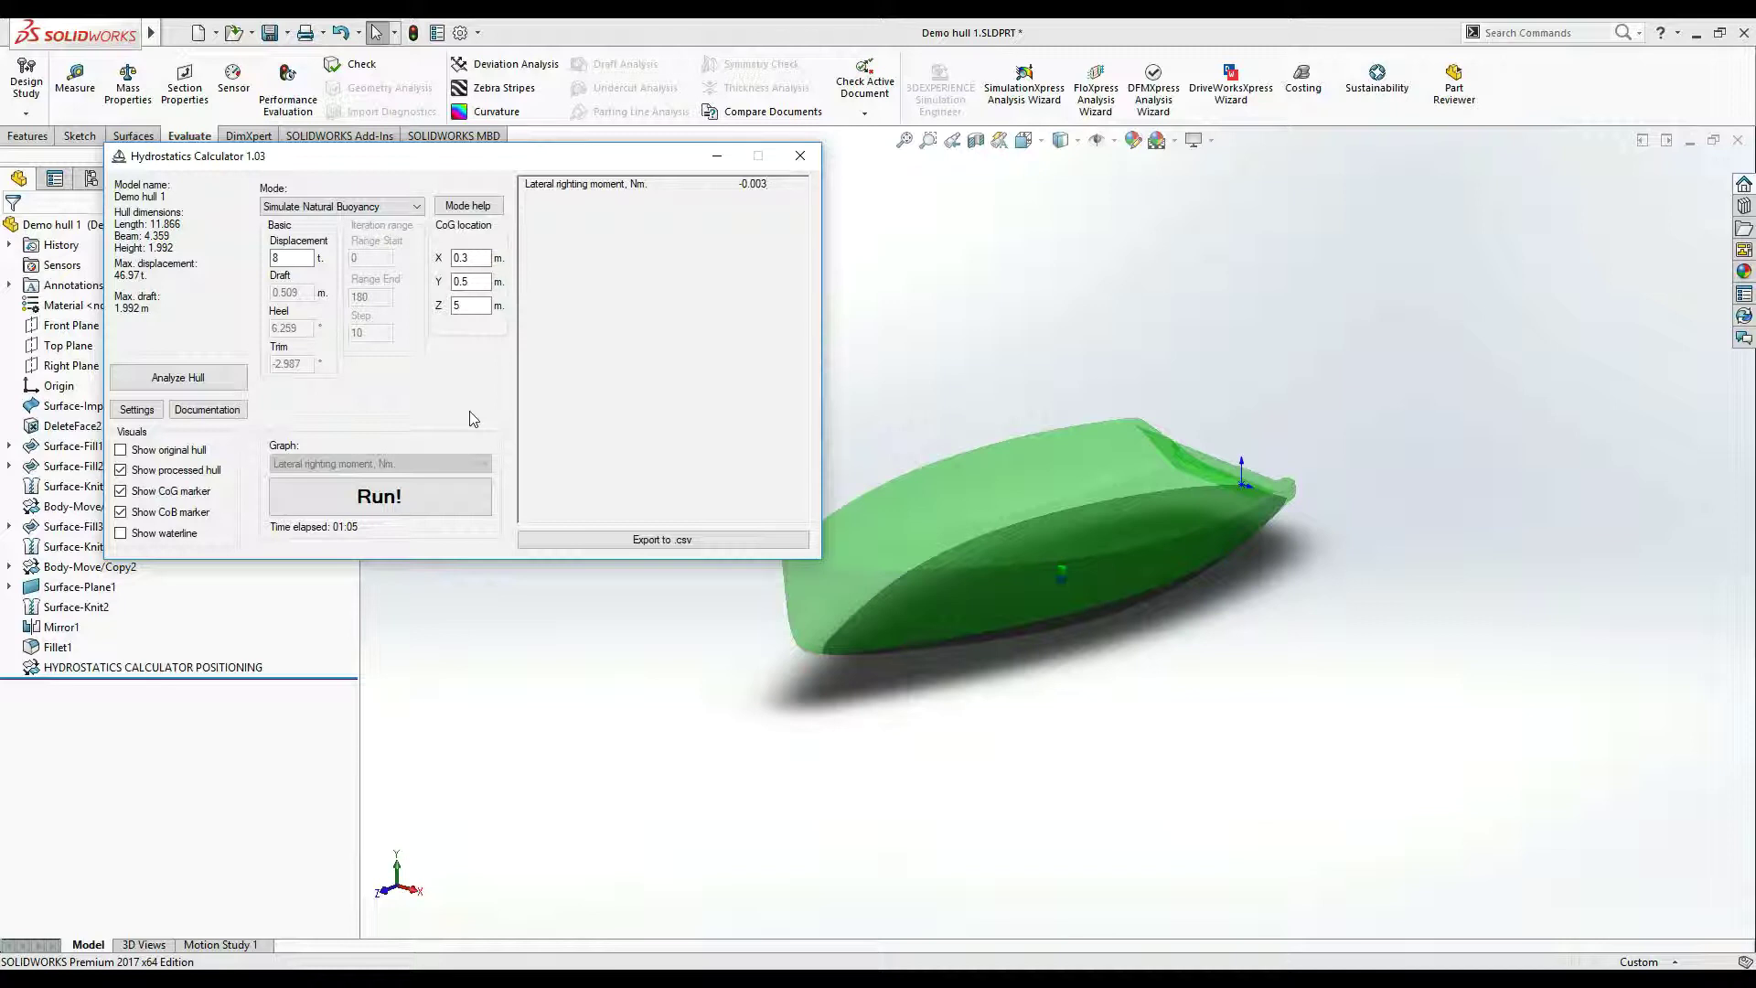
- Orbit and zoom around the heeled hull, then move the calculator window up-left
left_click(1086, 541)
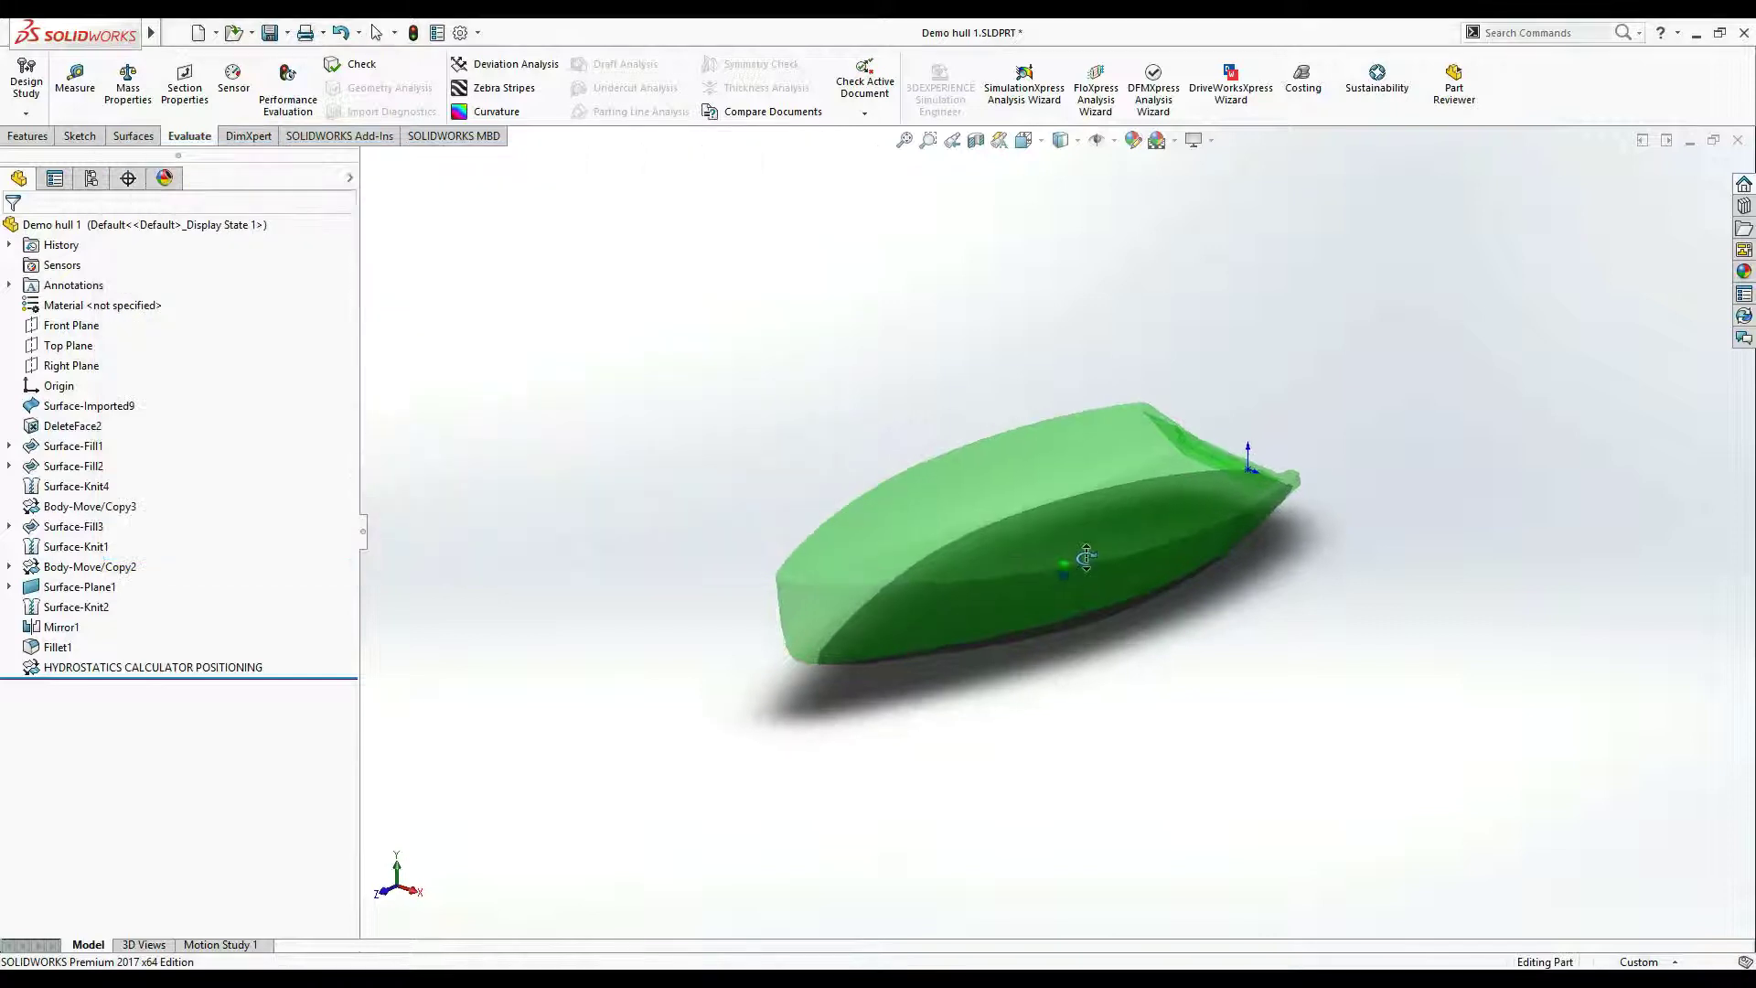
middle_click_drag(1086, 553, 1282, 718)
scroll(1106, 475, "down", 6)
scroll(1106, 475, "up", 6)
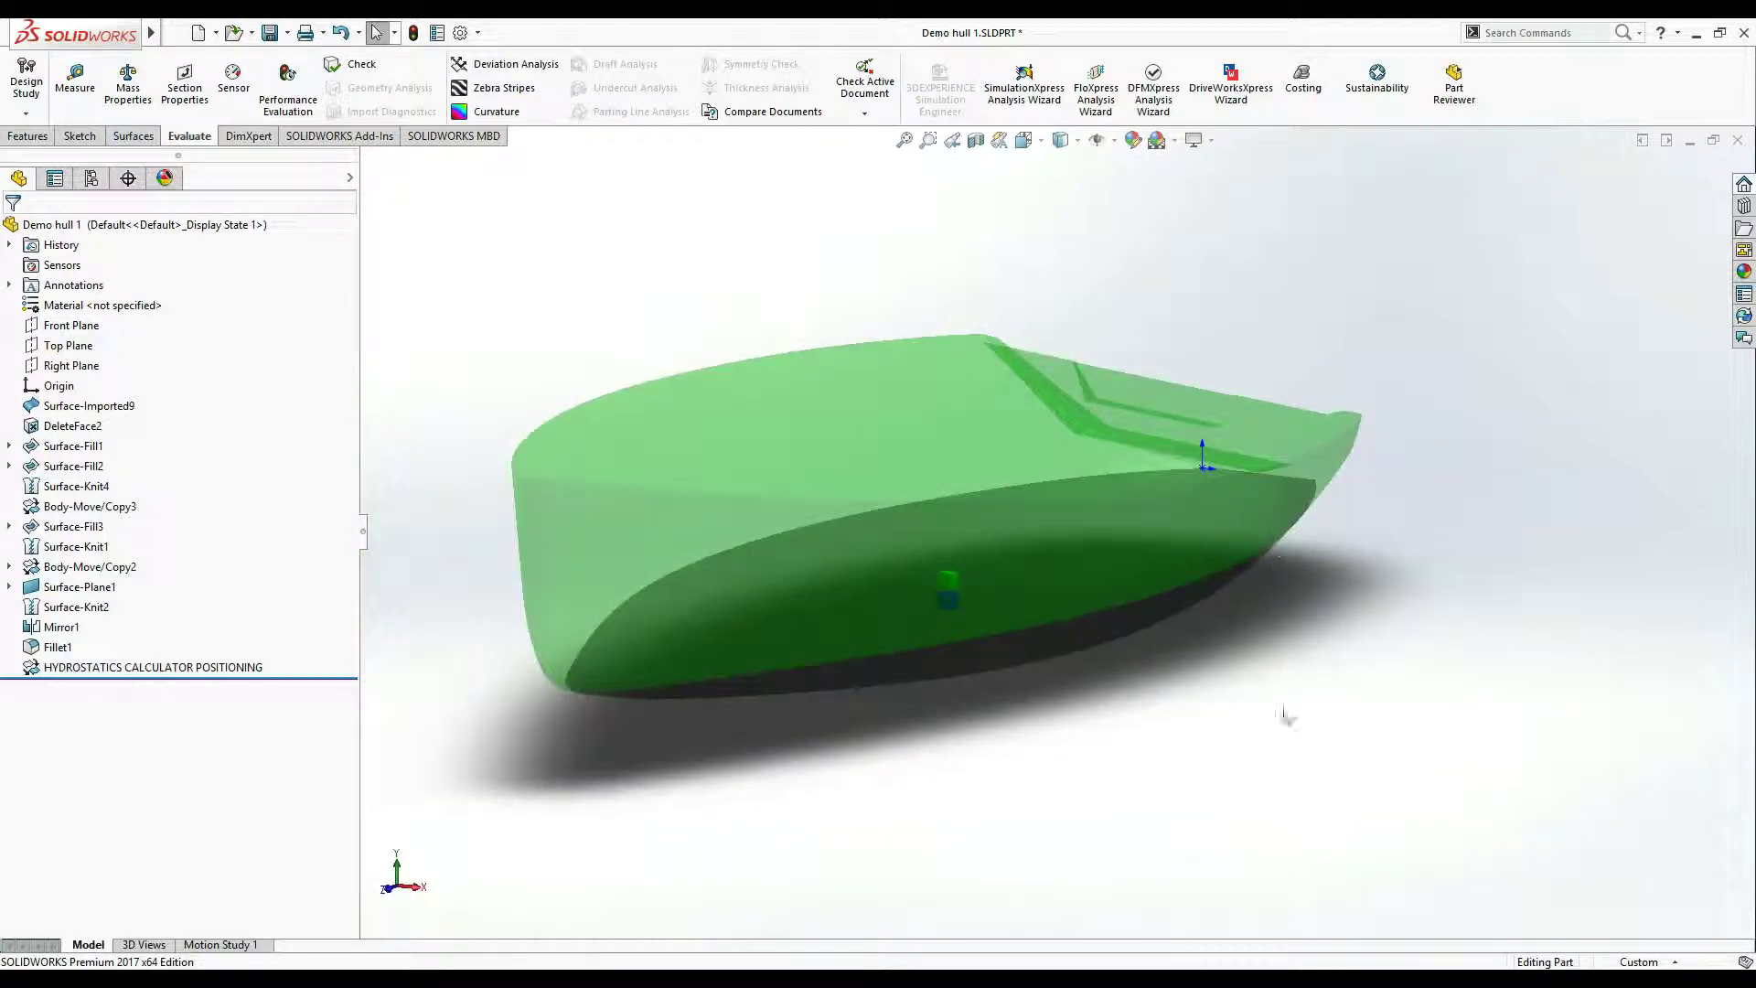
left_click(1217, 956)
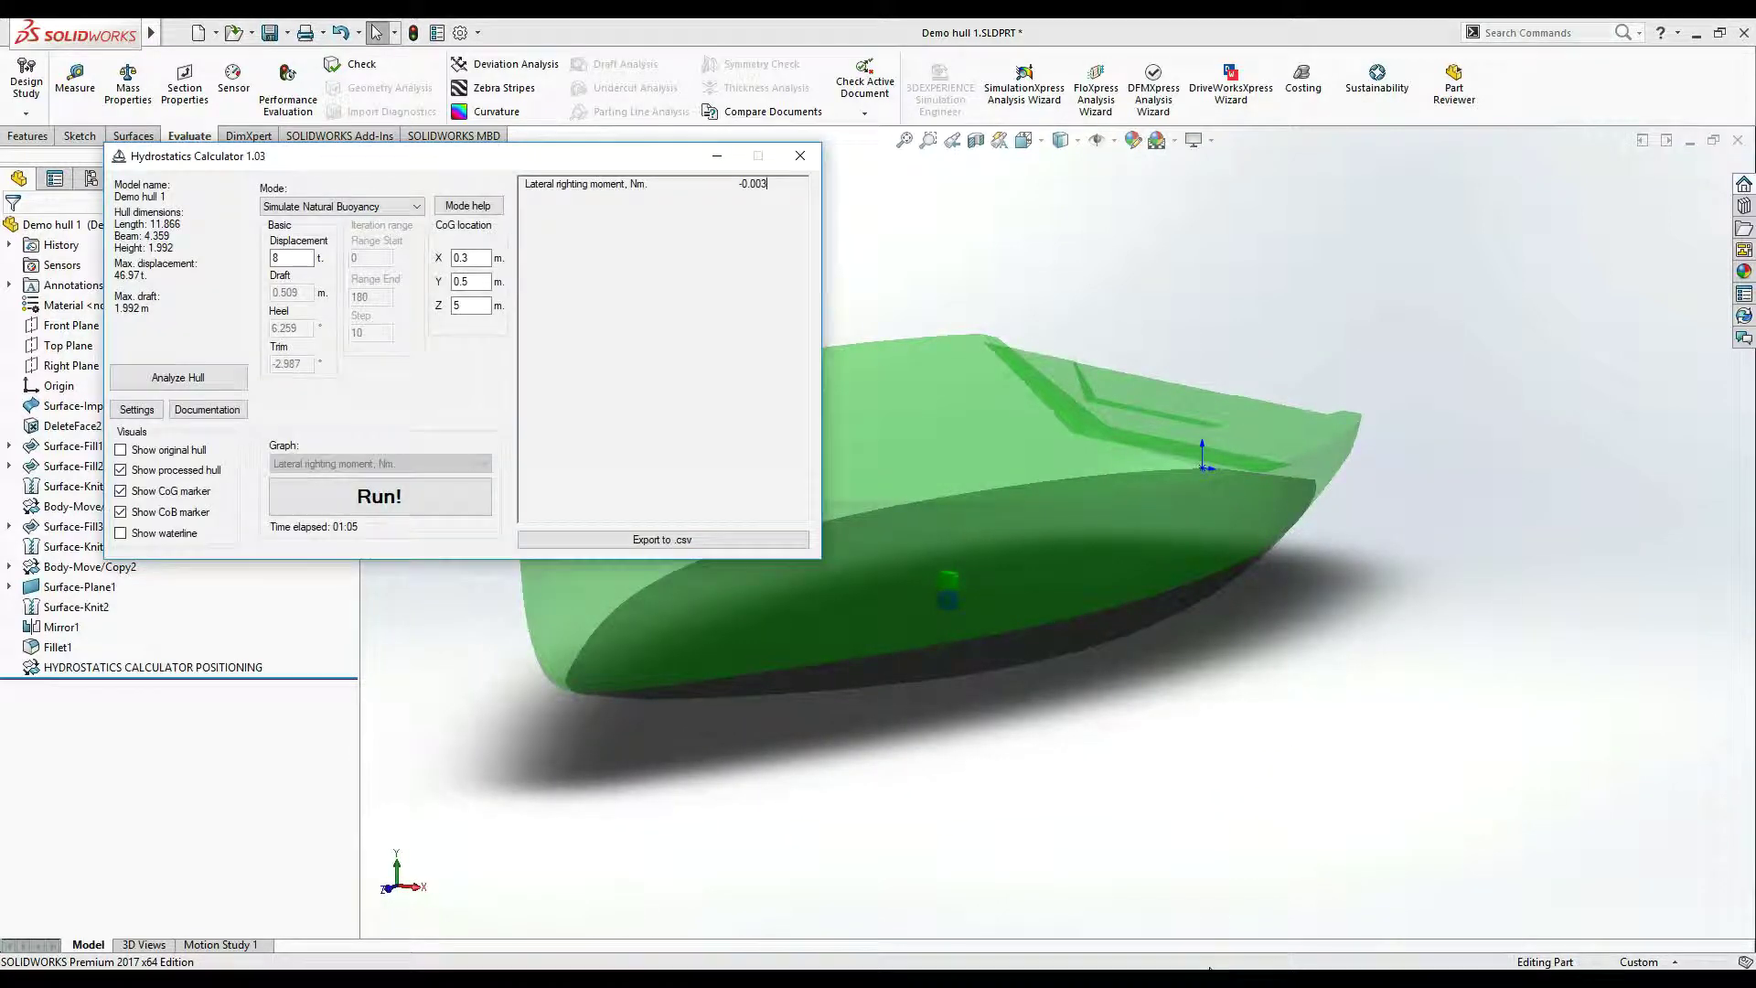
left_click_drag(465, 165, 367, 47)
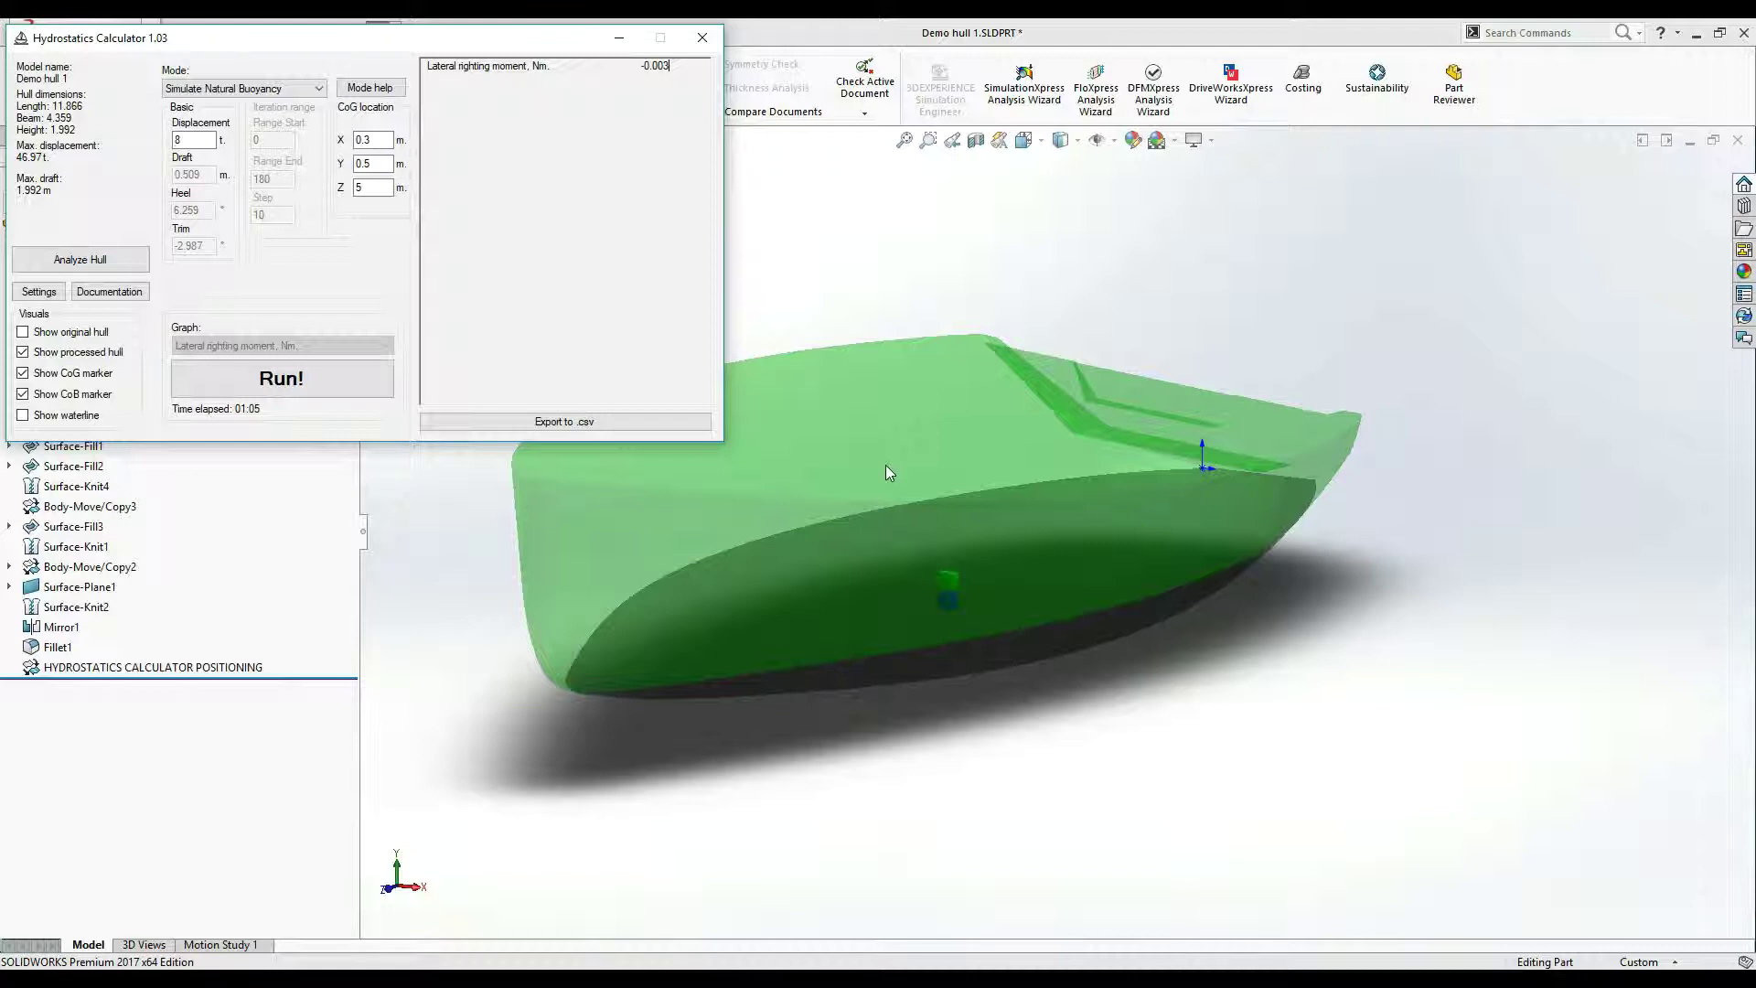
key("alt+Tab")
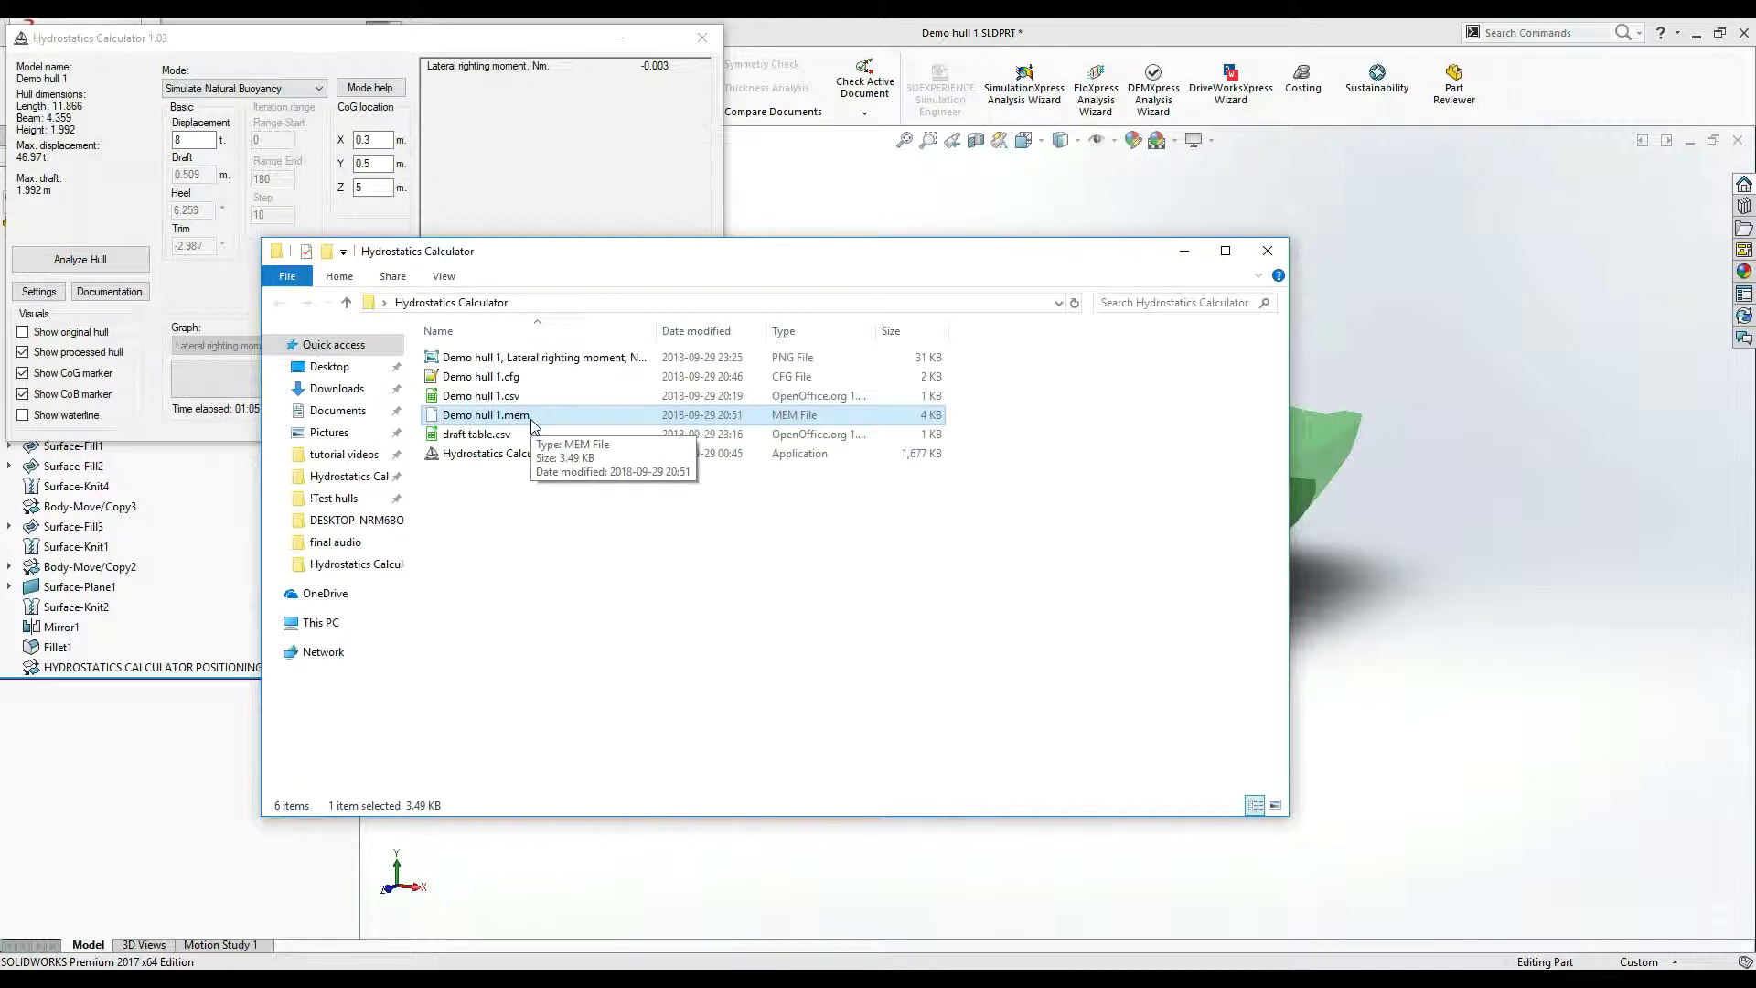
left_click(1184, 250)
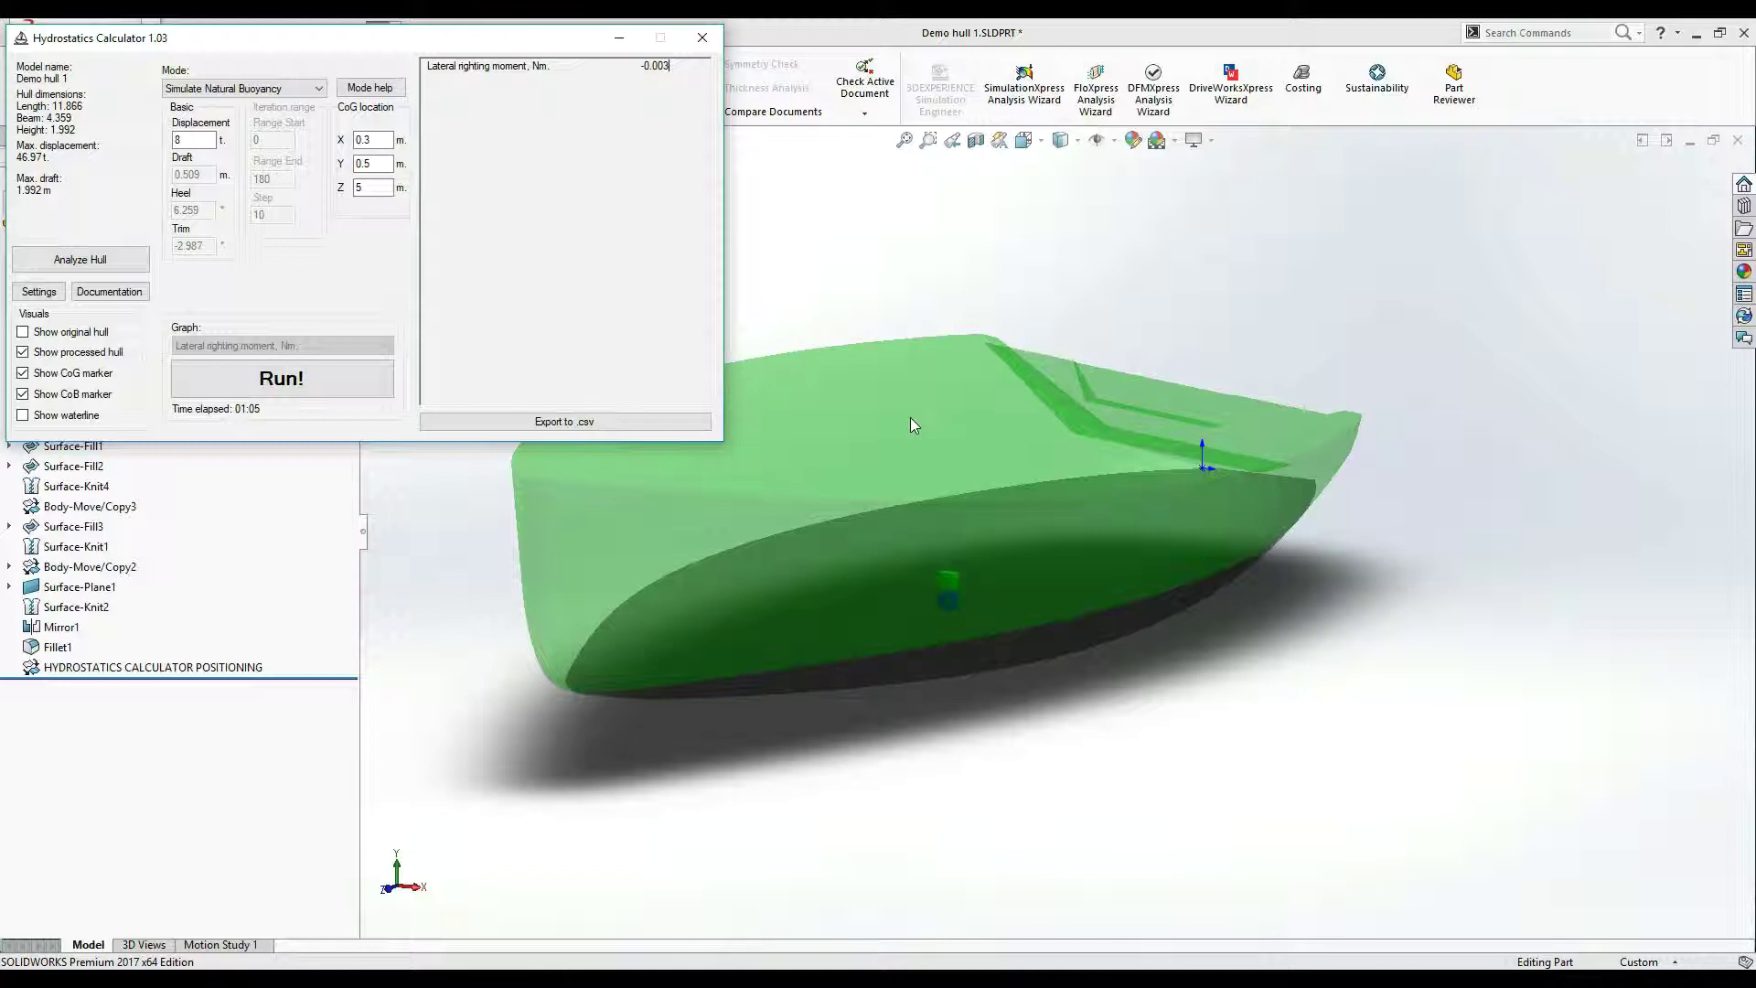
middle_click_drag(910, 417, 695, 443)
- Zoom and pan the hull into view, bring the calculator forward, and orbit to a side view
scroll(891, 431, "up", 5)
scroll(713, 481, "down", 5)
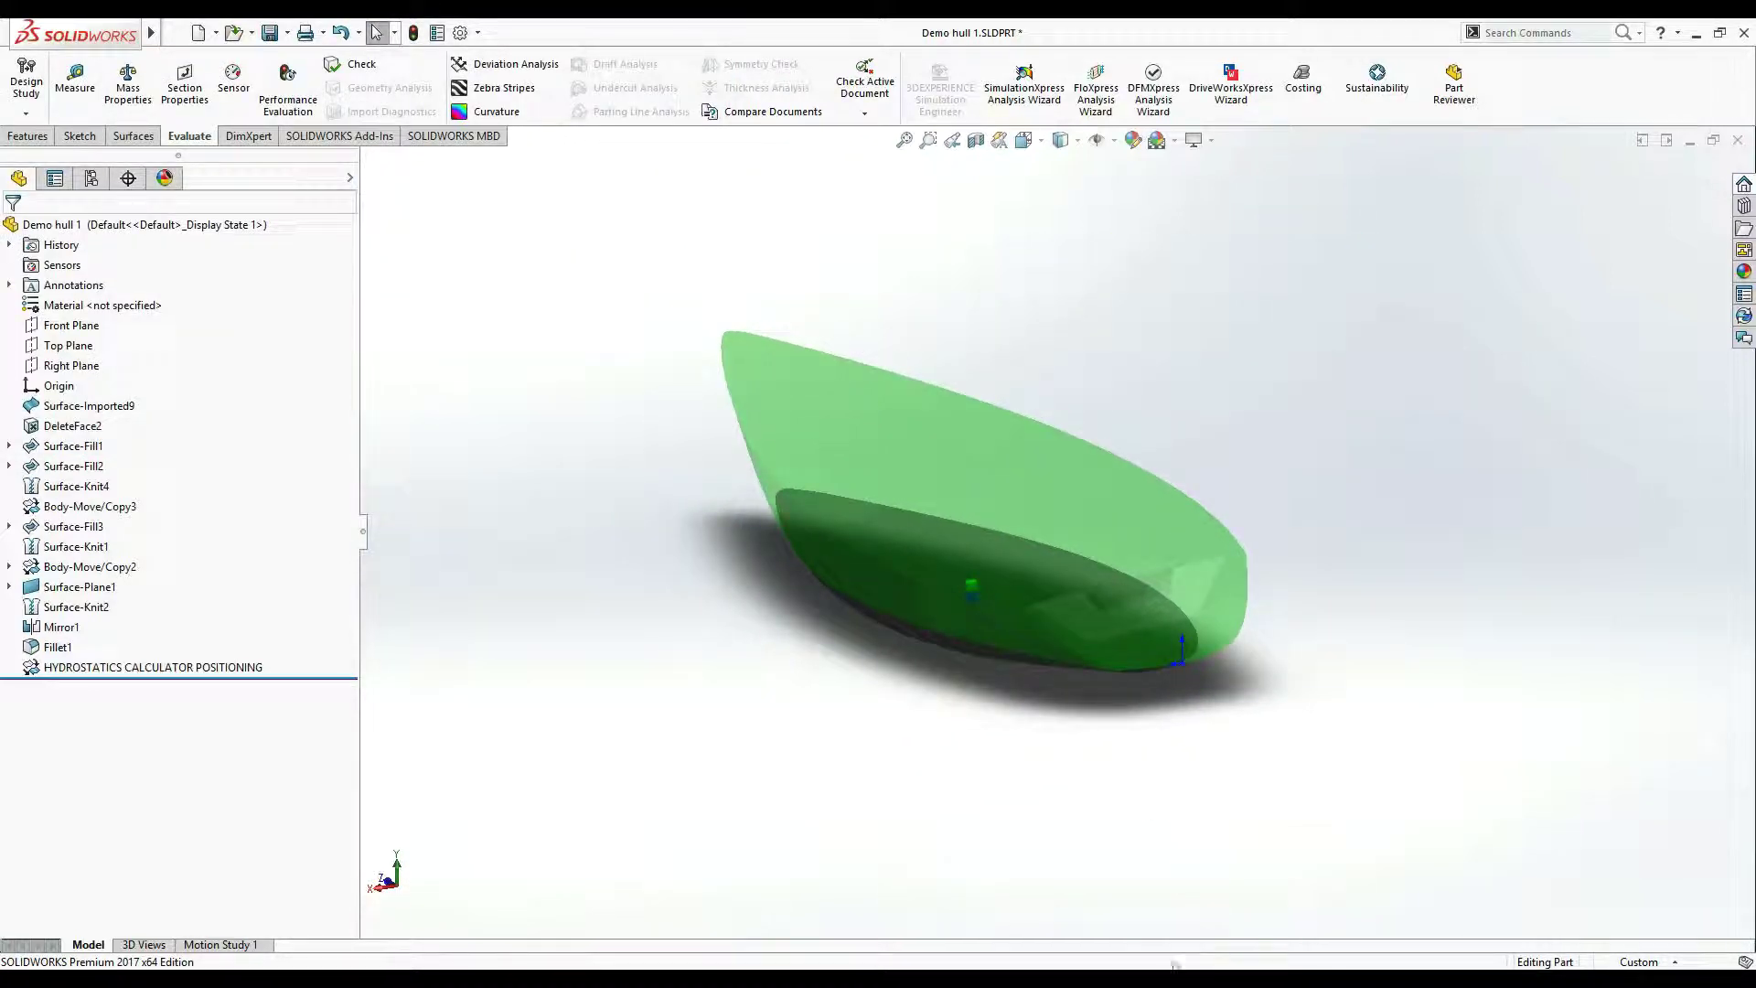
middle_click_drag(951, 508, 1131, 591, "ctrl")
key("alt+Tab")
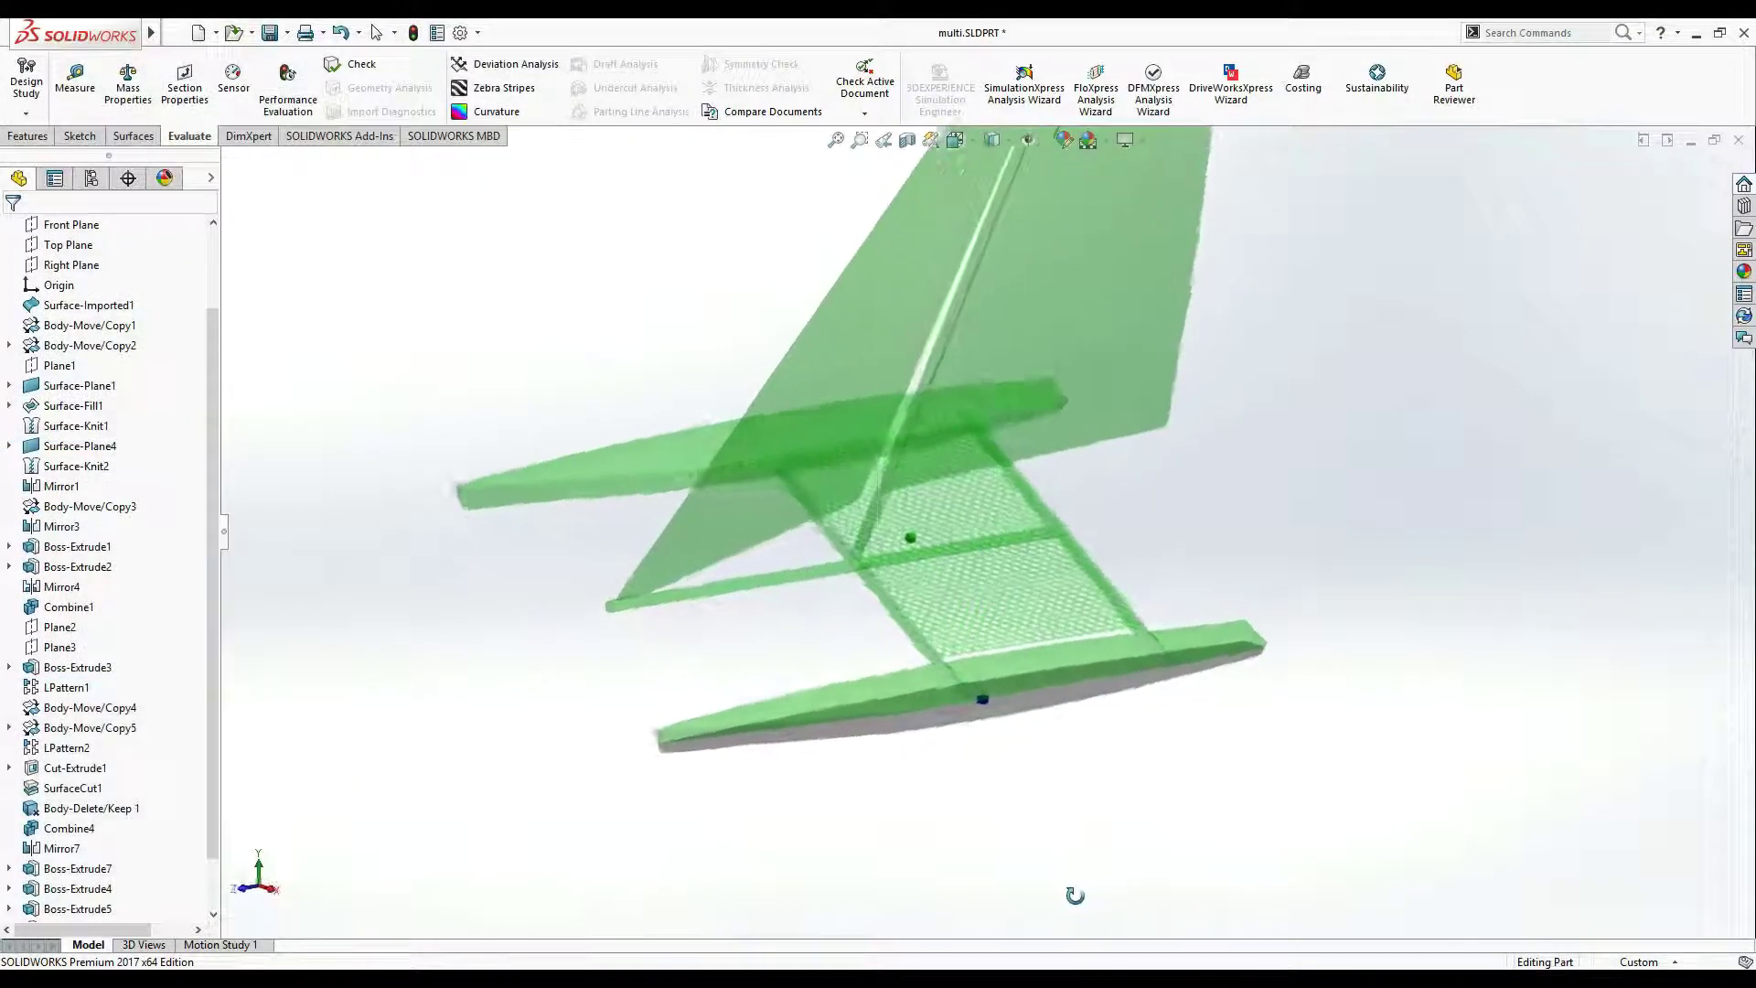
middle_click_drag(1075, 895, 300, 886)
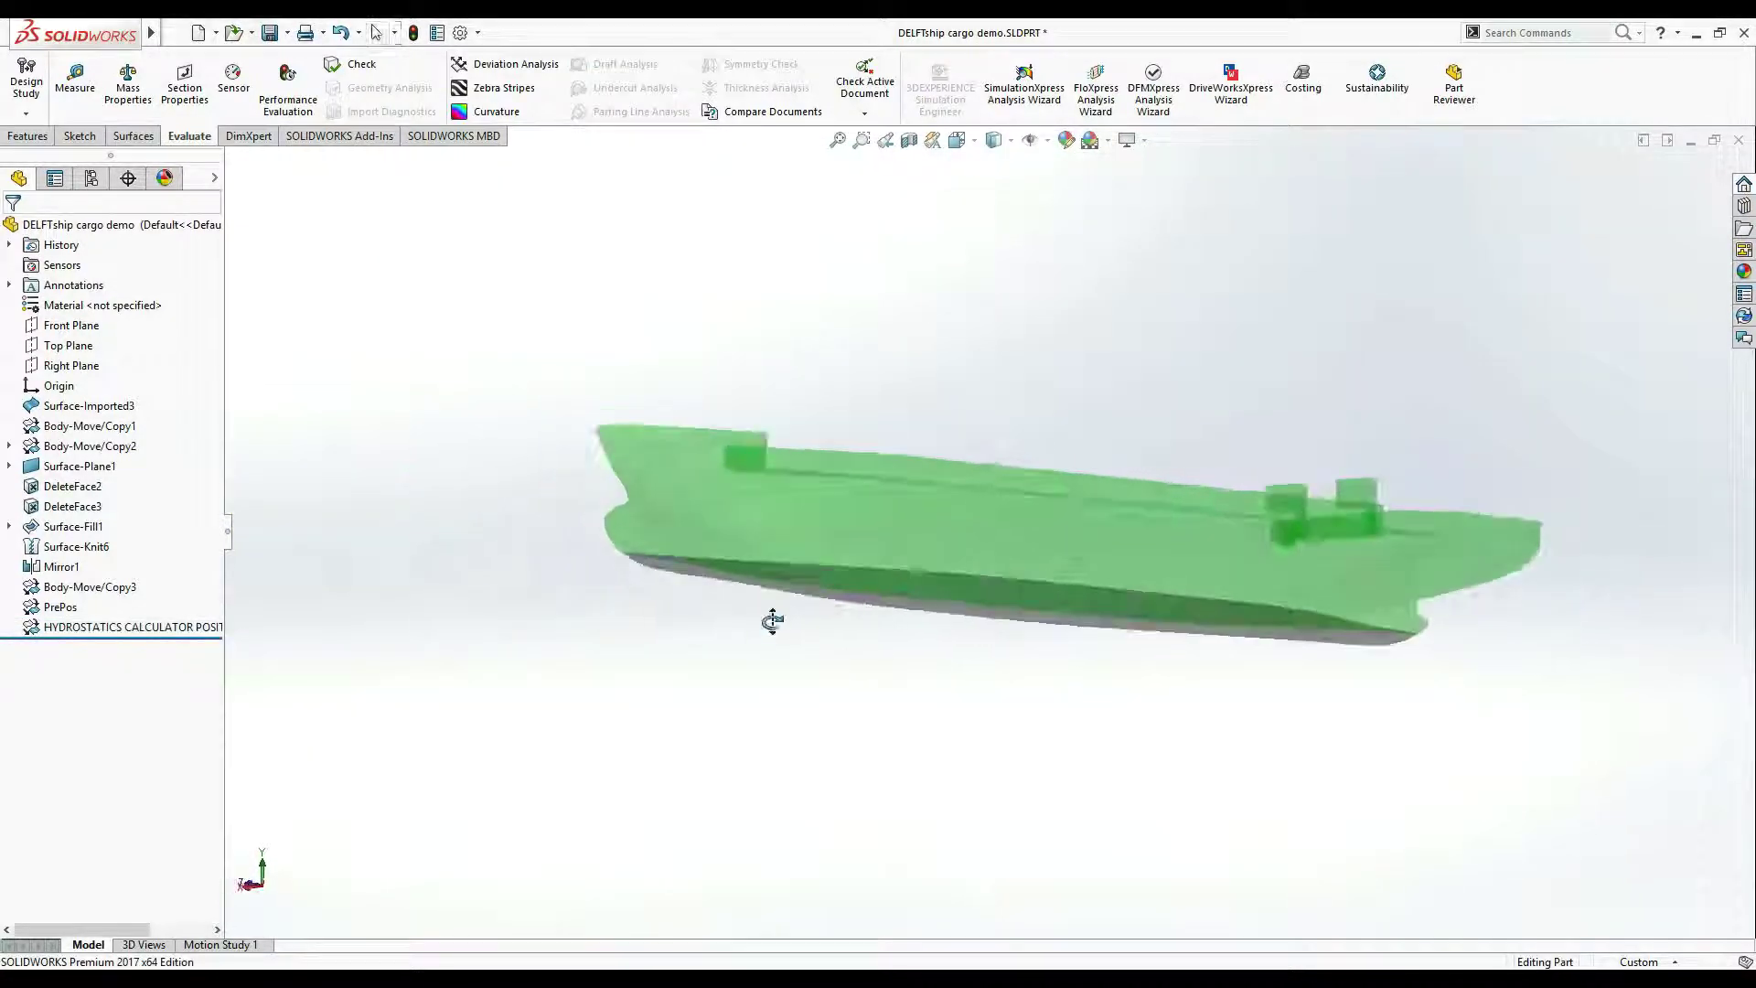
- Orbit the cargo ship model round to a bow view
middle_click_drag(773, 621, 925, 705)
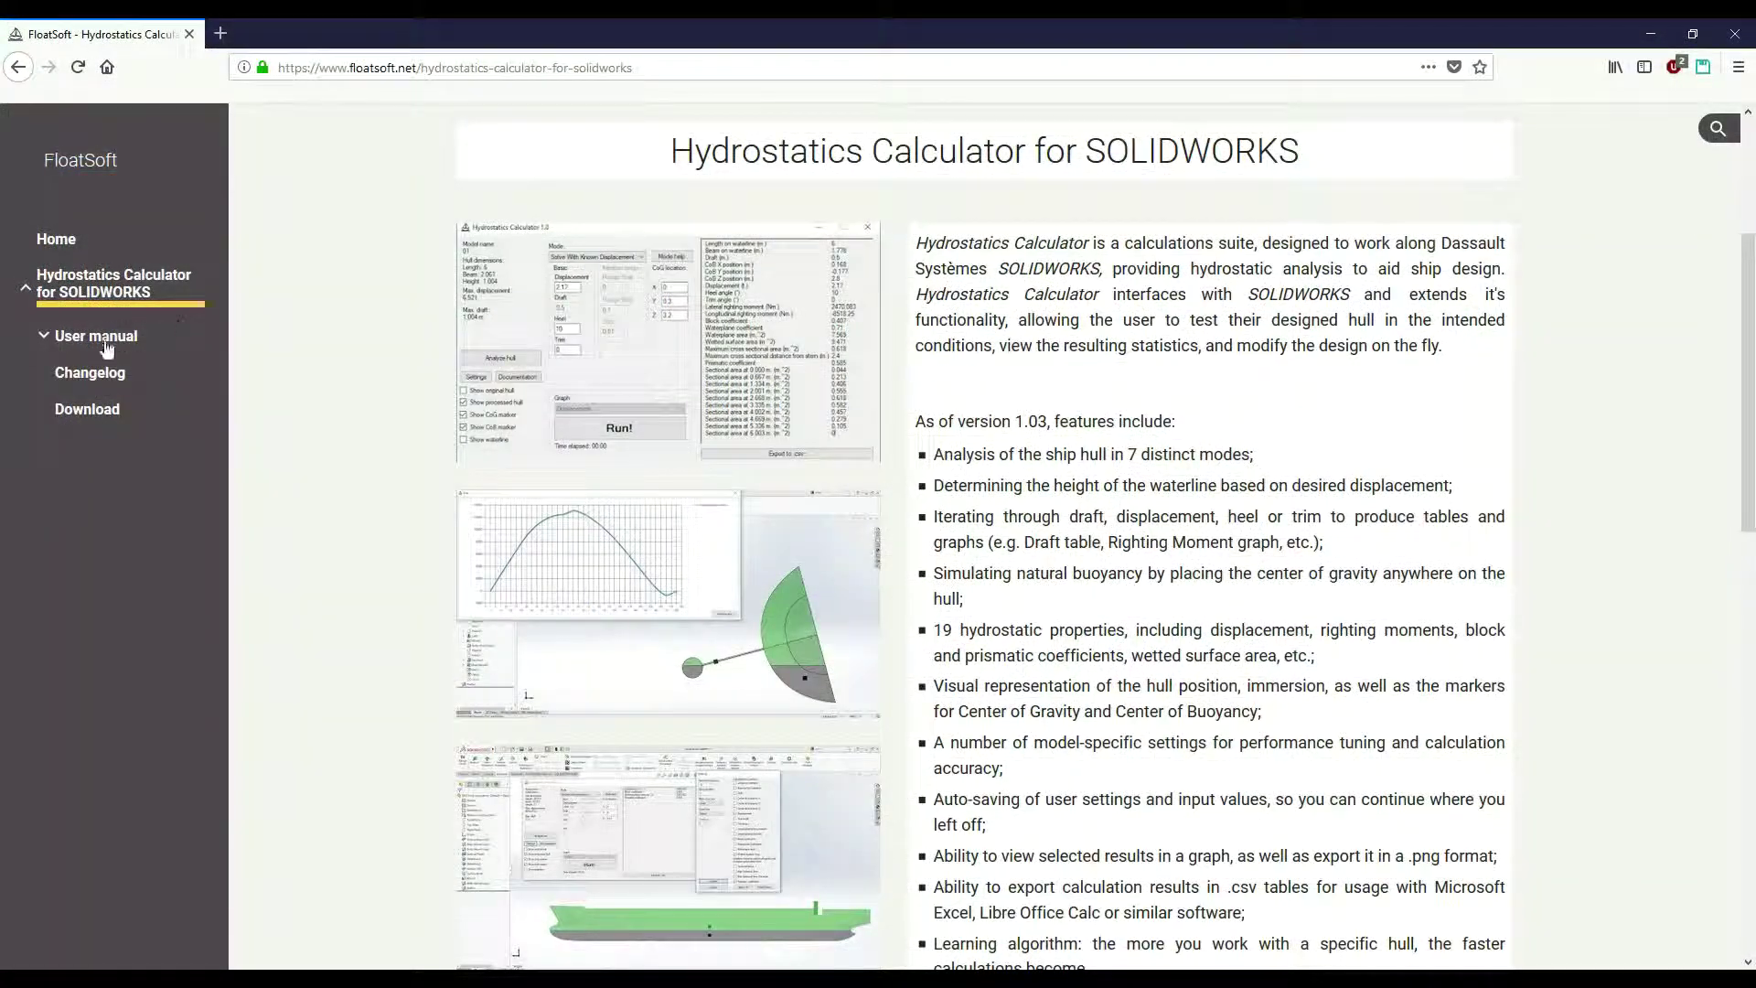
- Open the FloatSoft User manual page and scroll through its table of contents
left_click(106, 345)
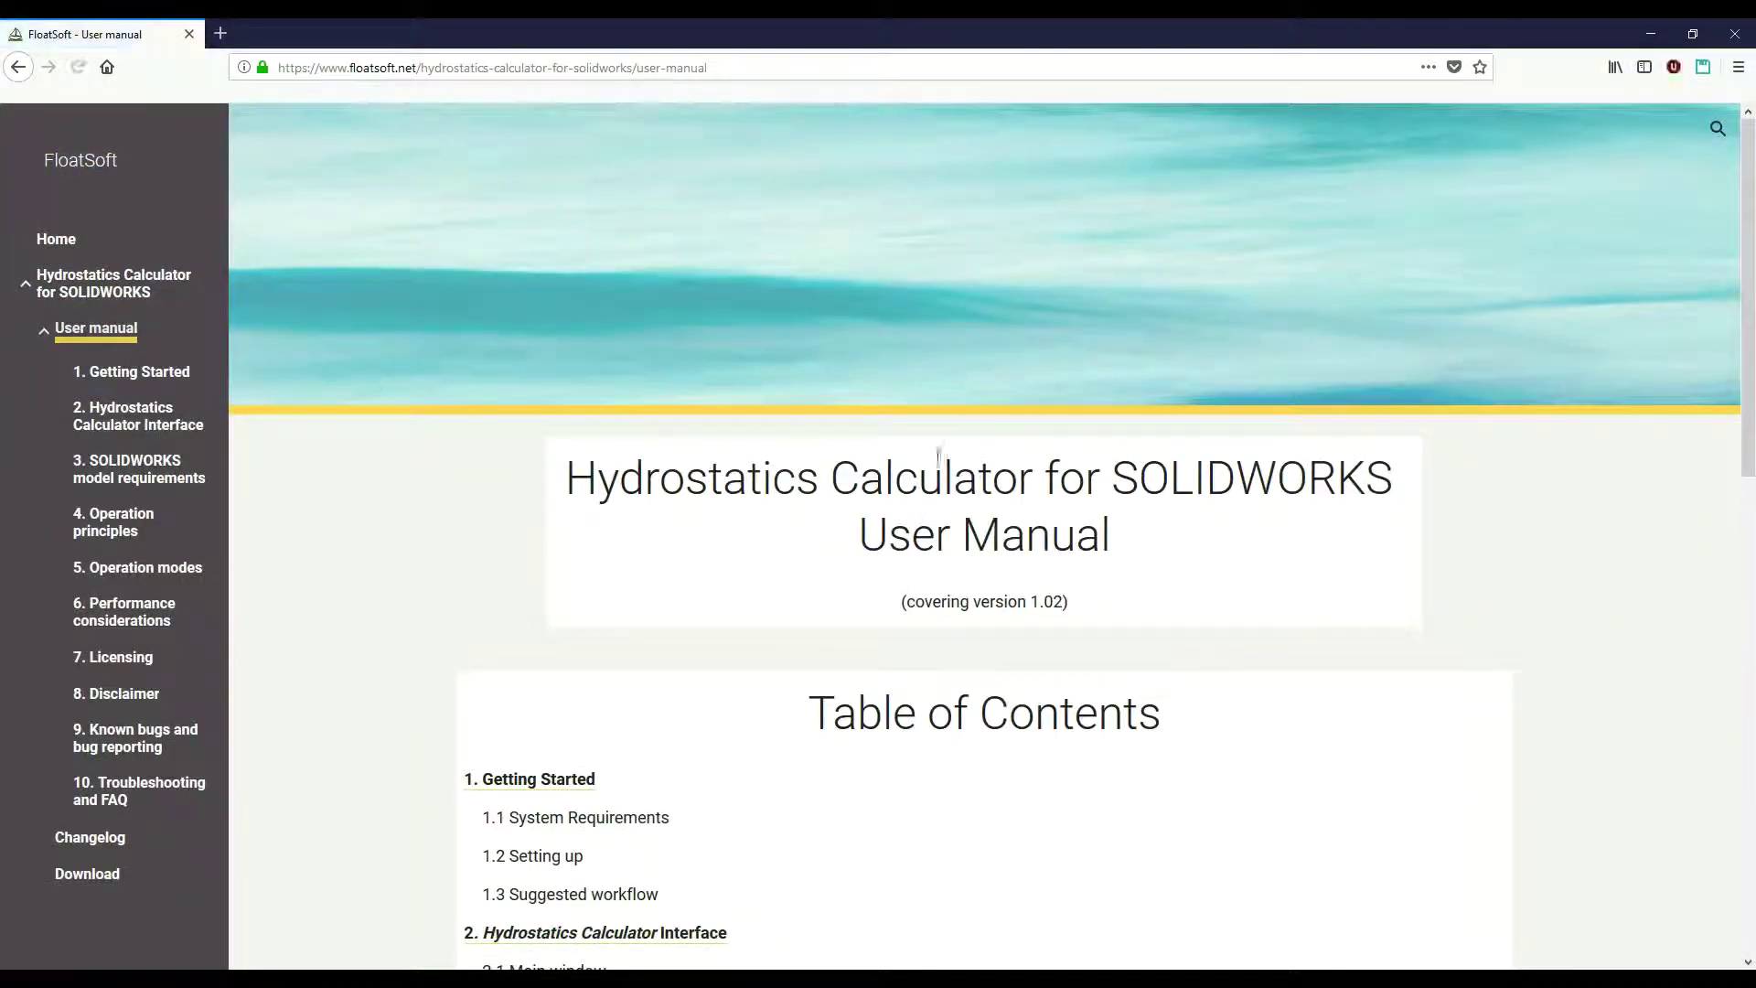
scroll(1281, 485, "down", 3)
scroll(1355, 498, "down", 4)
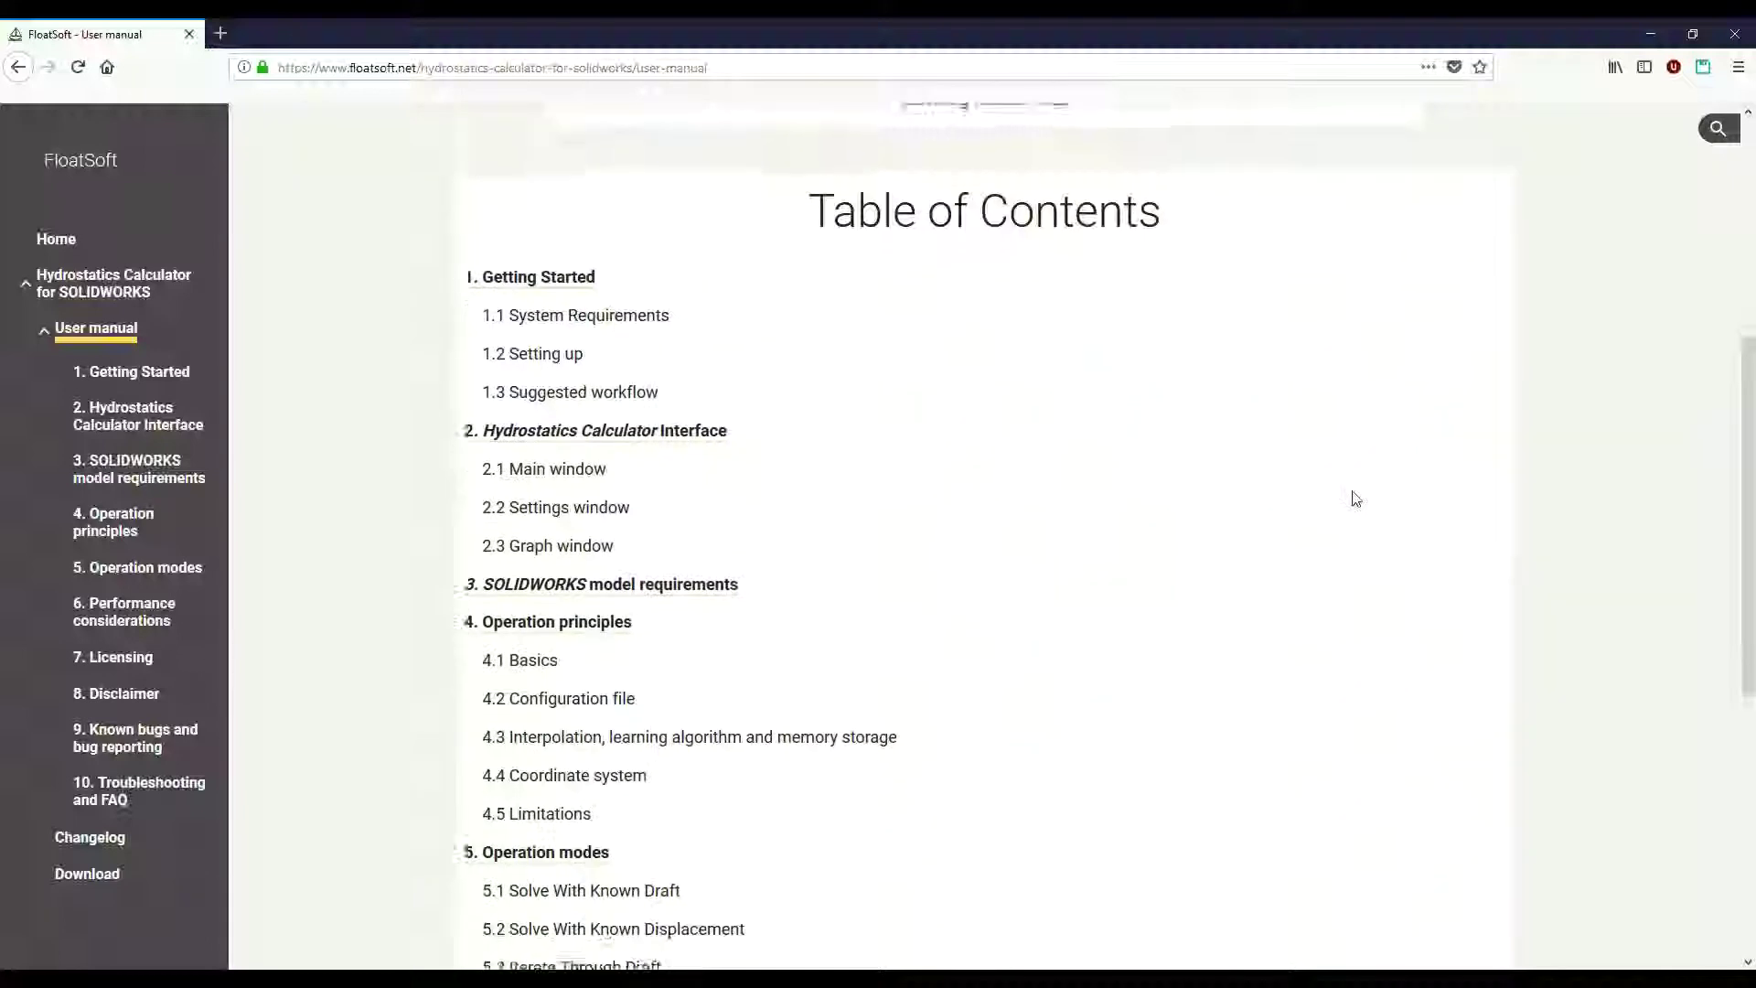
scroll(1355, 499, "down", 5)
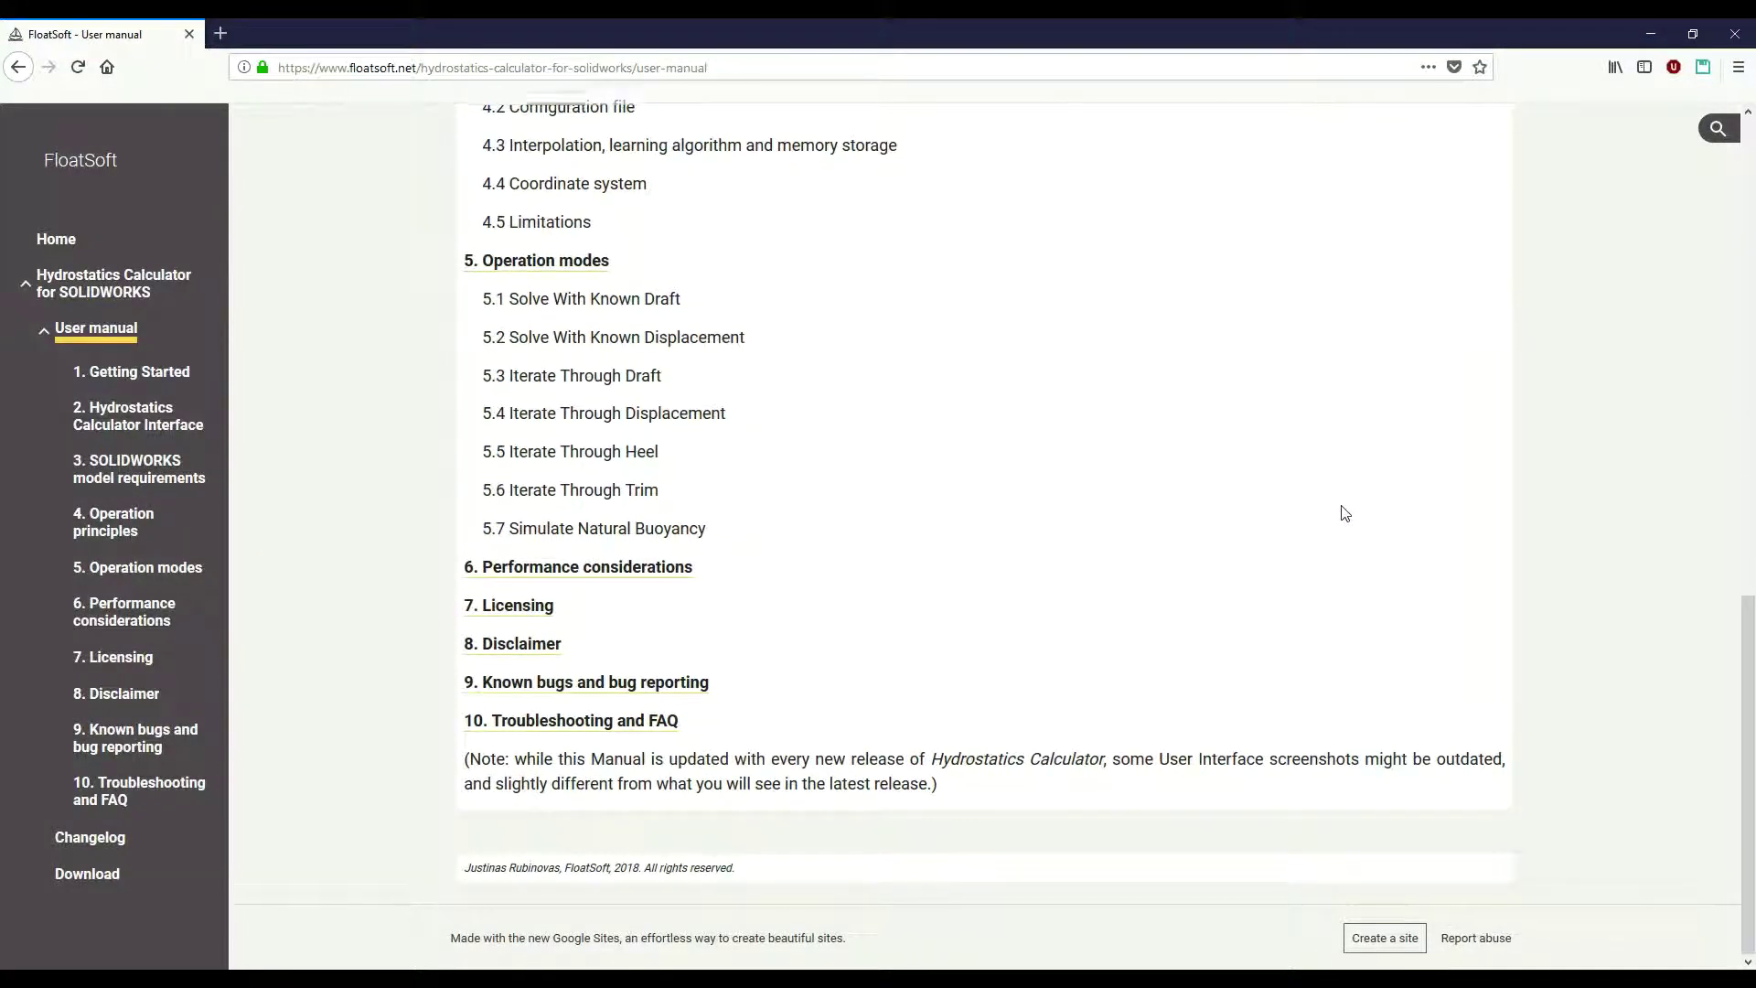
scroll(1341, 510, "up", 4)
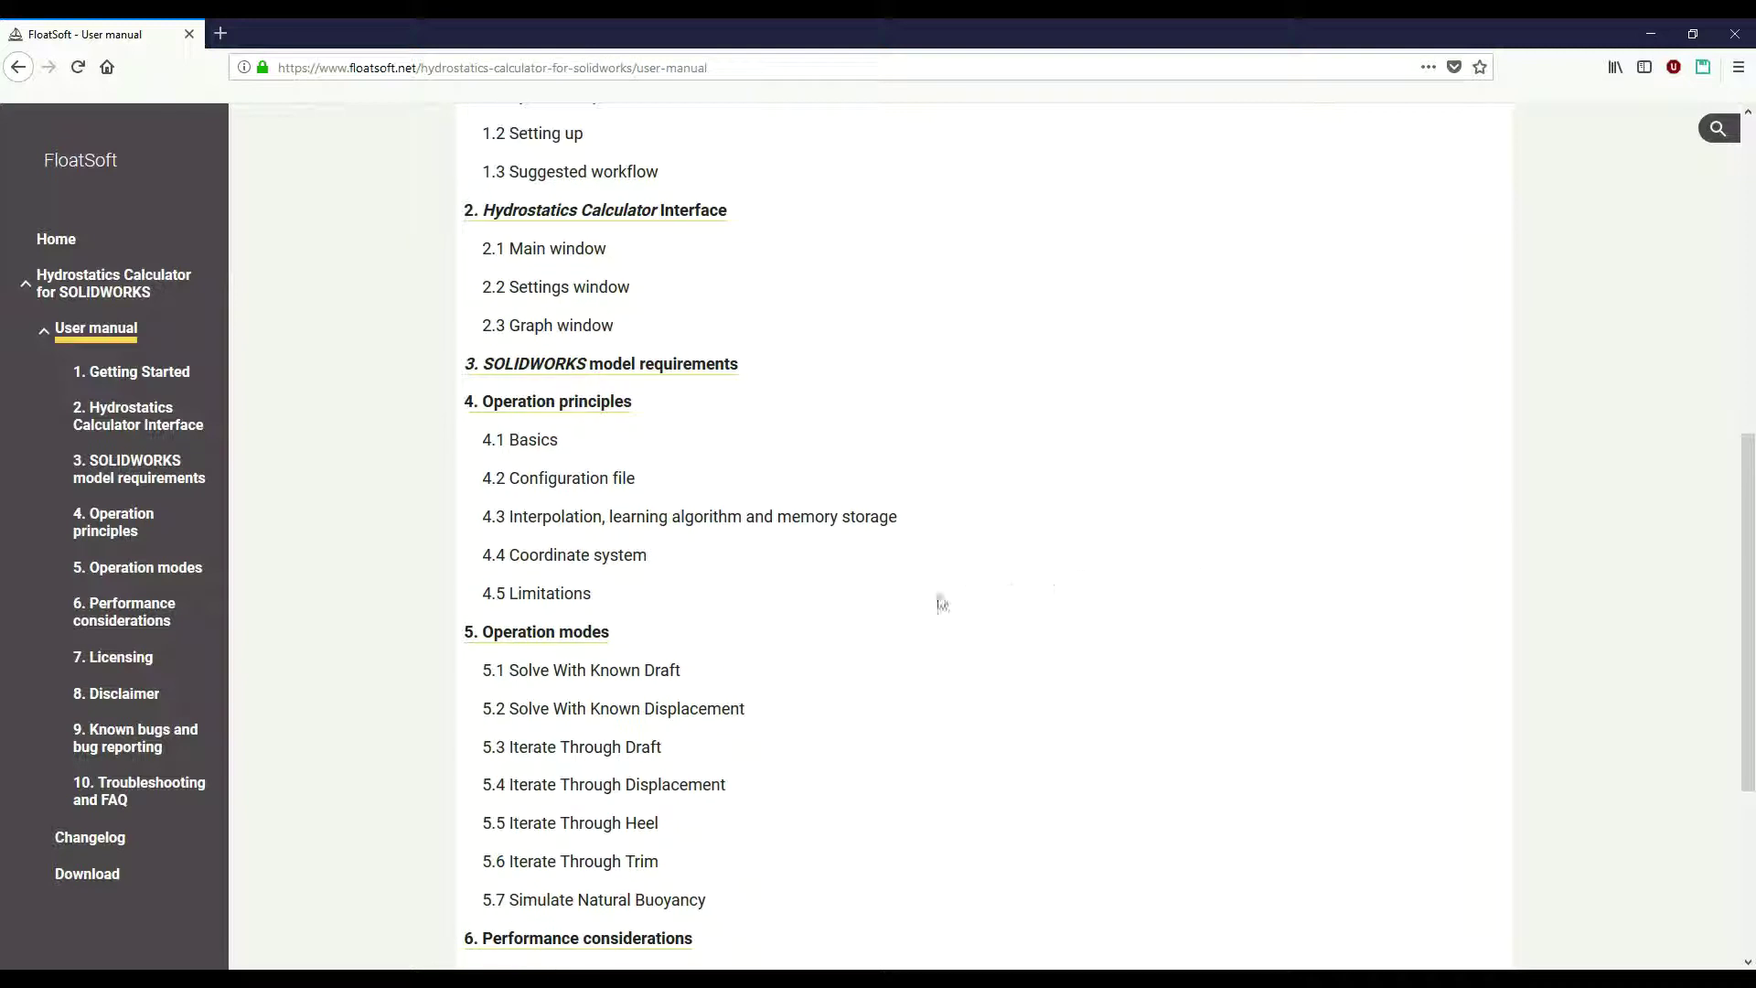